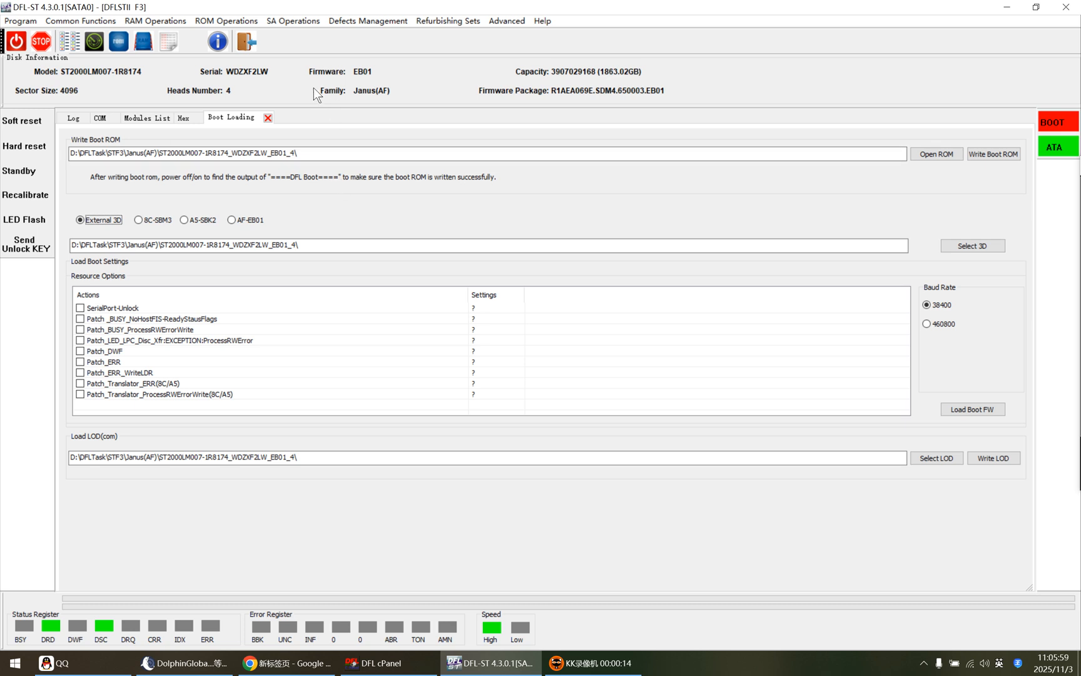
# Step: Open Boot Operations, and examine the servo recovery messages after the F3 T> prompt in the COM terminal output
pyautogui.click(154, 20)
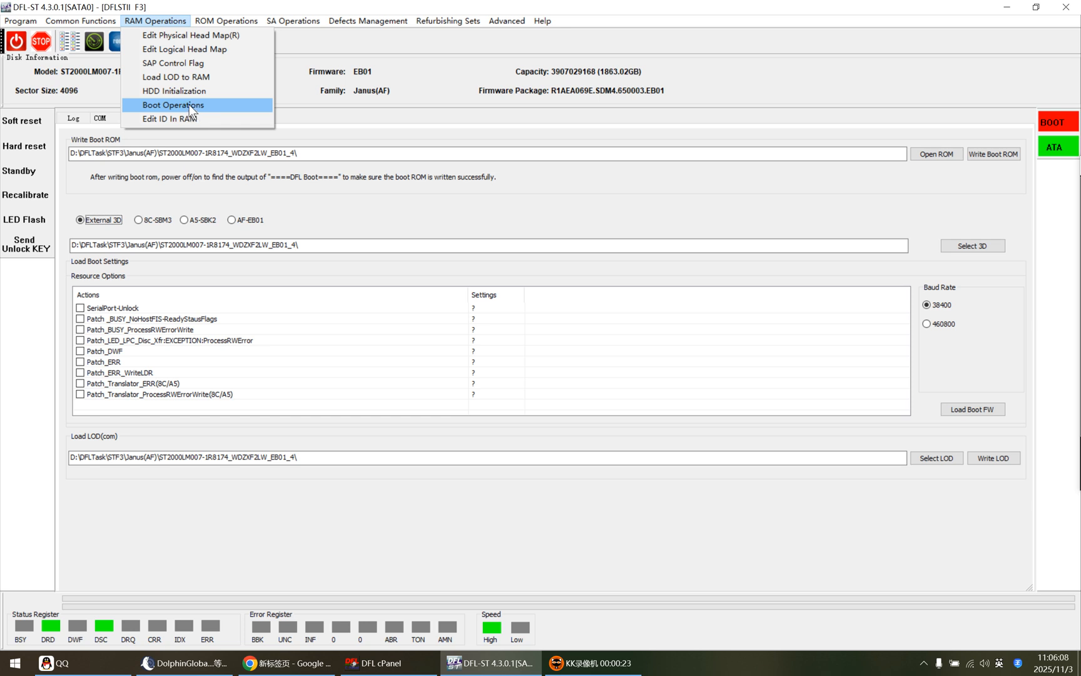
pyautogui.click(188, 104)
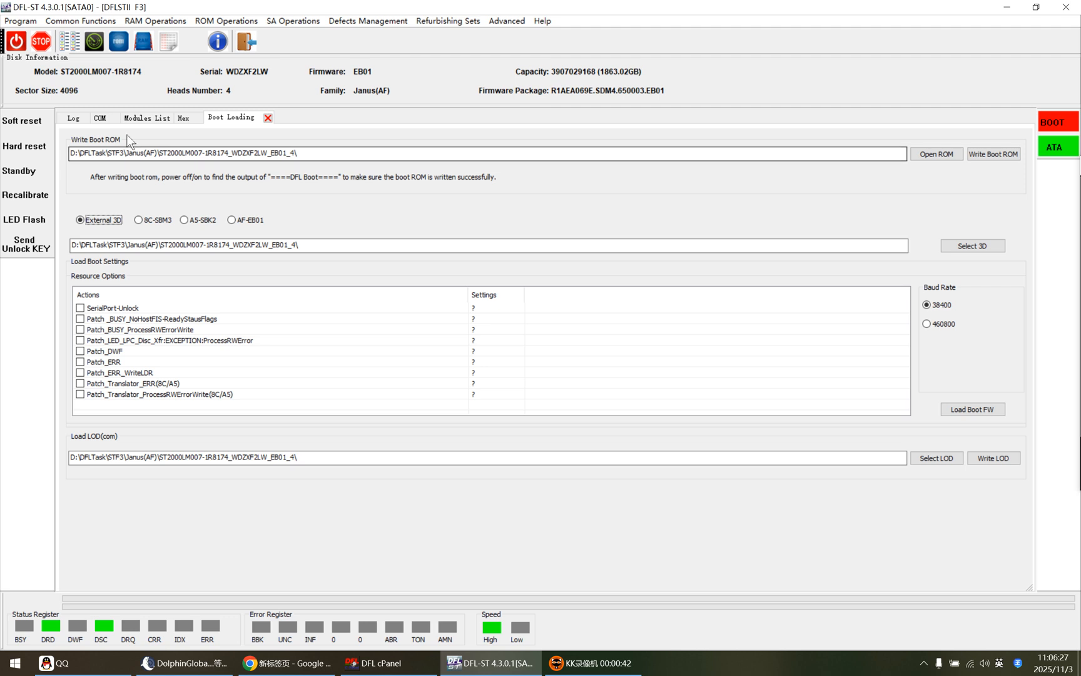
pyautogui.click(104, 123)
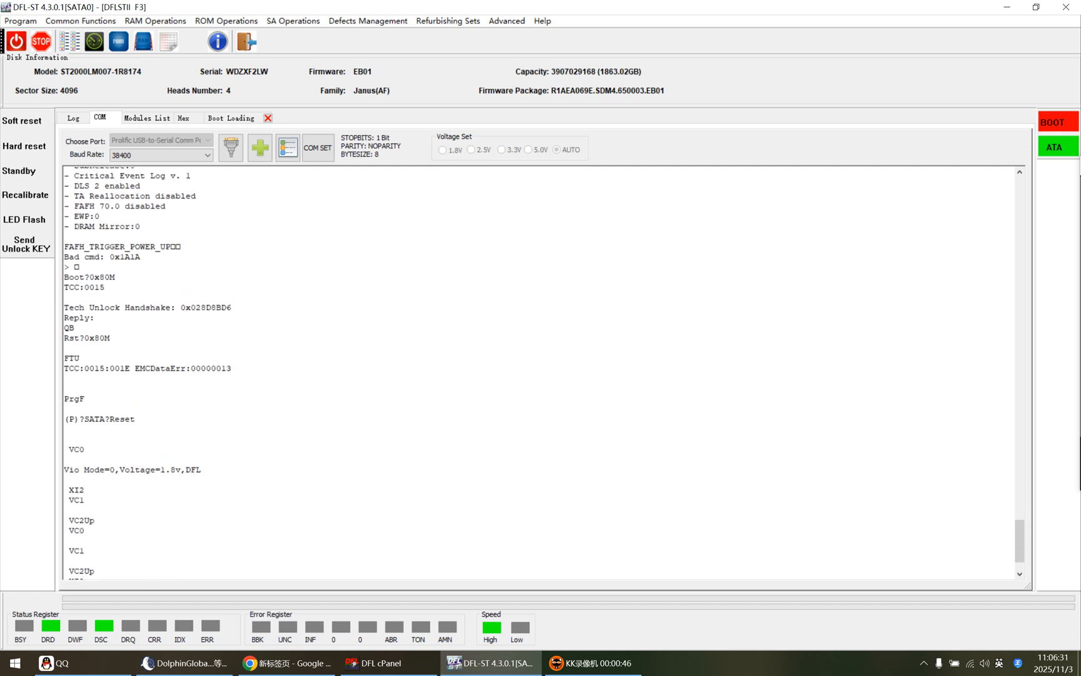
pyautogui.scroll(10, 538, 372)
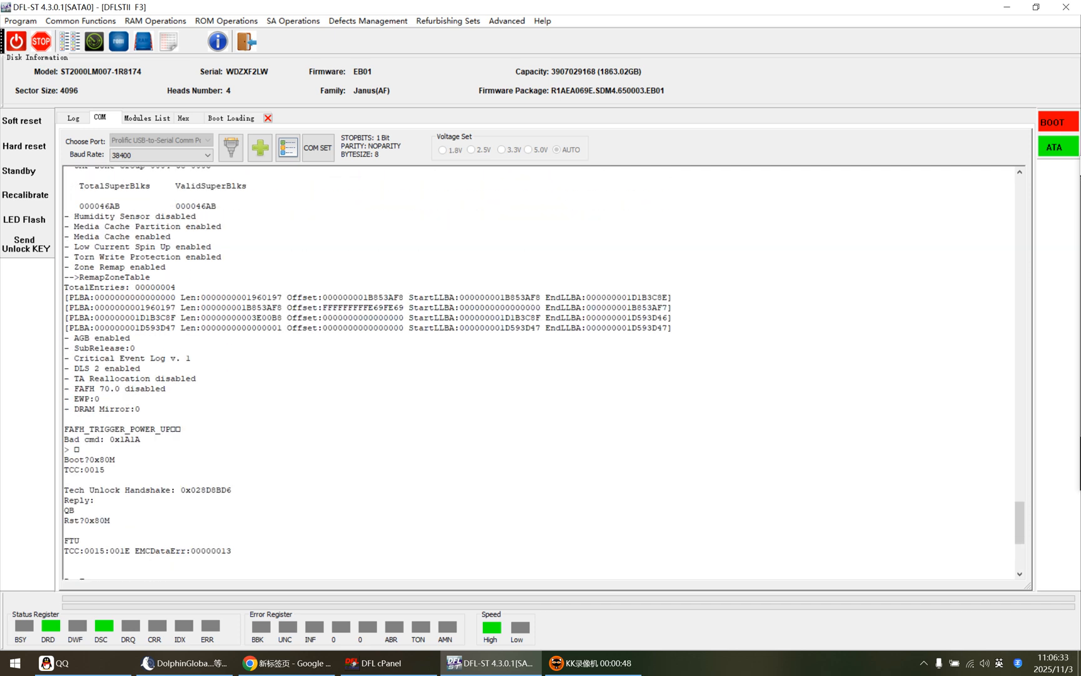
pyautogui.scroll(8, 216, 389)
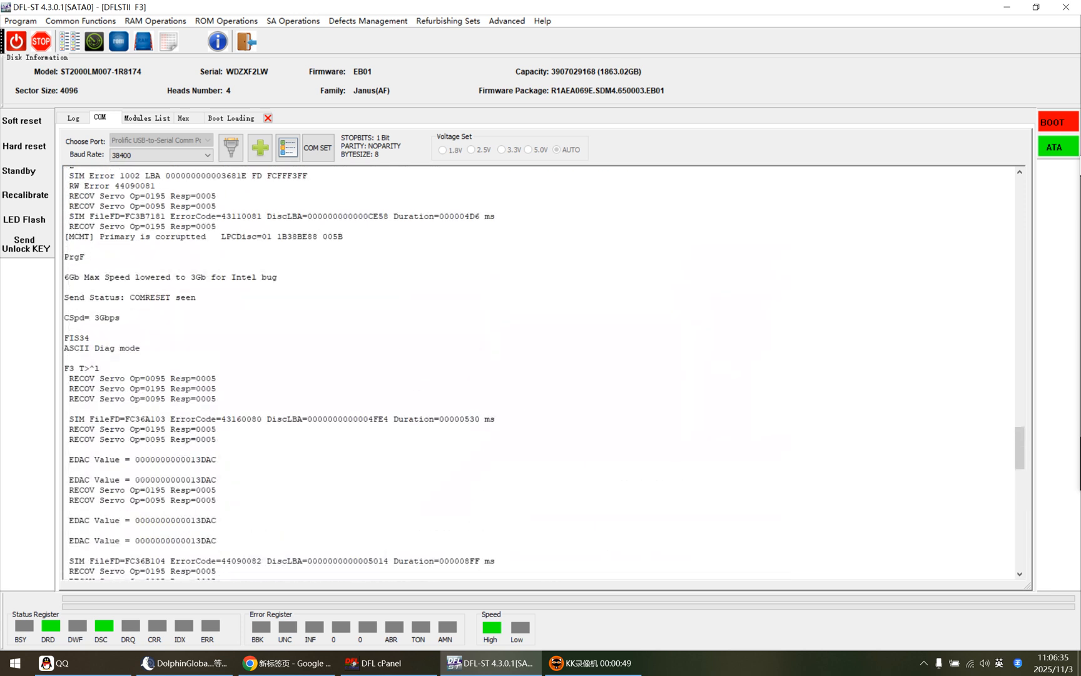
pyautogui.moveTo(216, 398); pyautogui.dragTo(65, 377)
pyautogui.moveTo(217, 399); pyautogui.dragTo(57, 376)
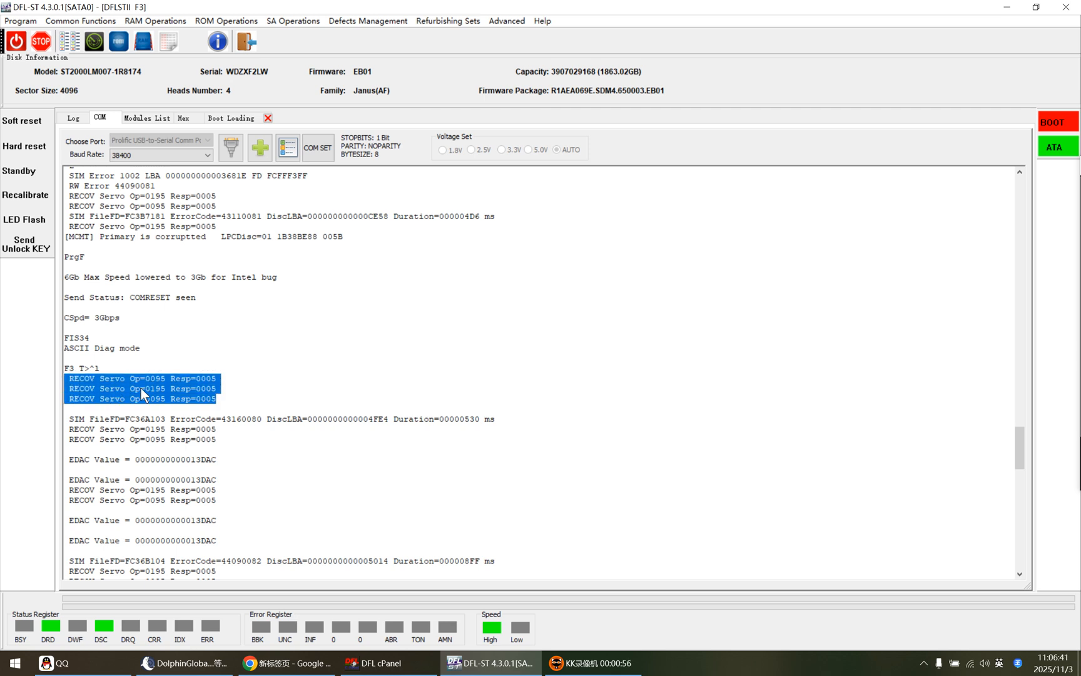
pyautogui.click(210, 391)
# Step: Return to Boot Operations and inspect the file path set for writing the boot ROM
pyautogui.click(144, 22)
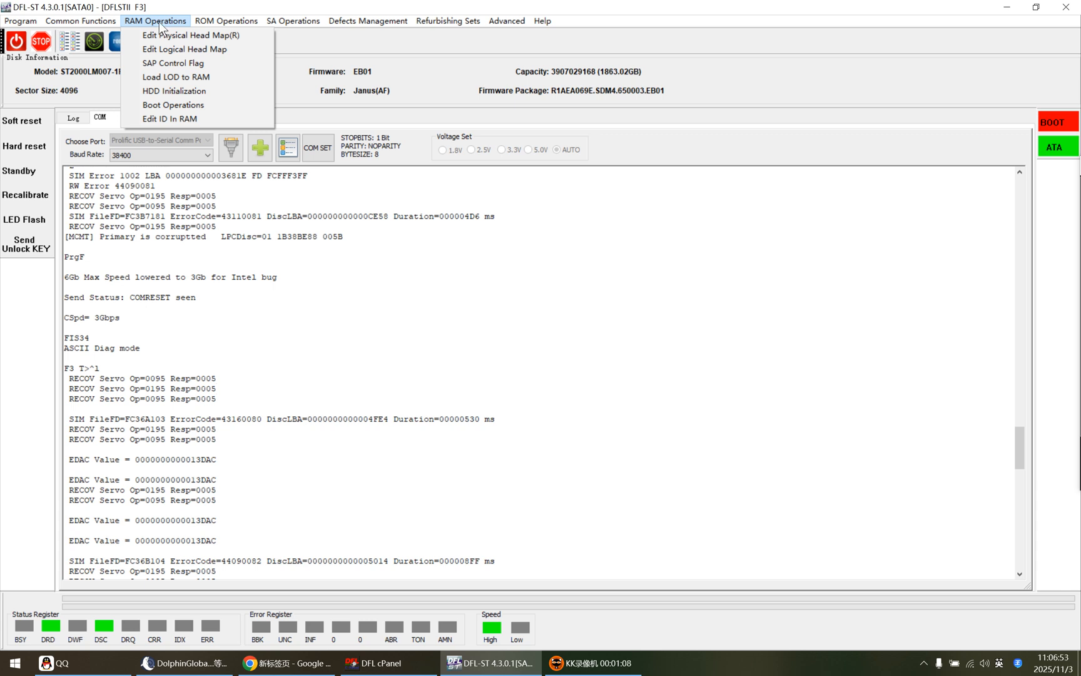
pyautogui.click(186, 104)
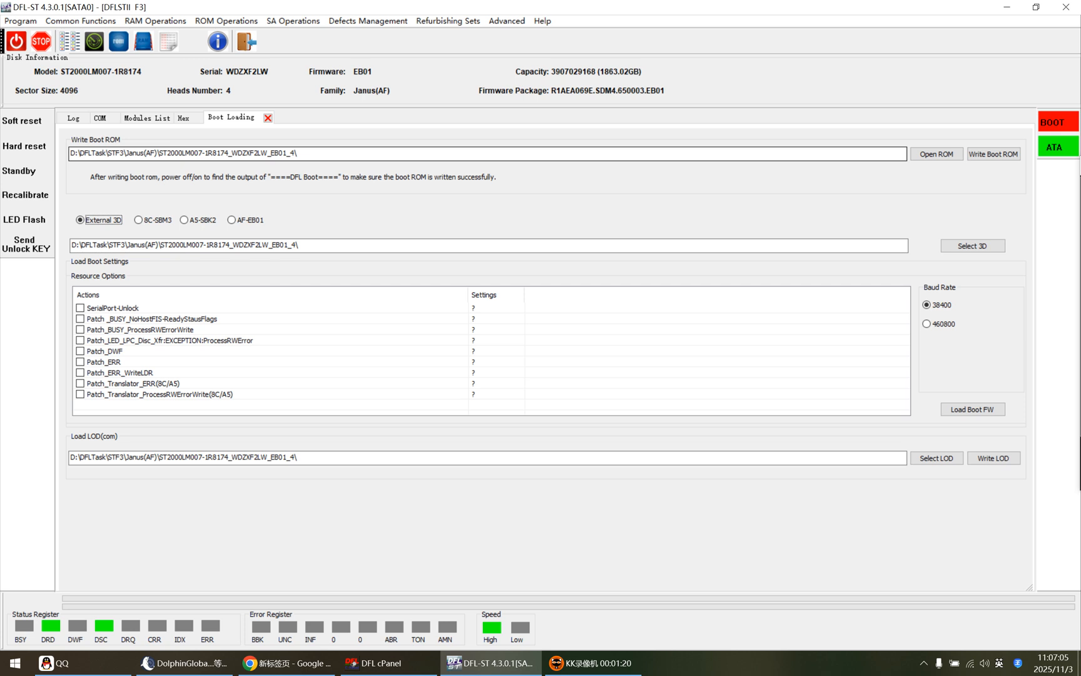
pyautogui.moveTo(301, 154); pyautogui.dragTo(93, 154)
pyautogui.click(221, 154)
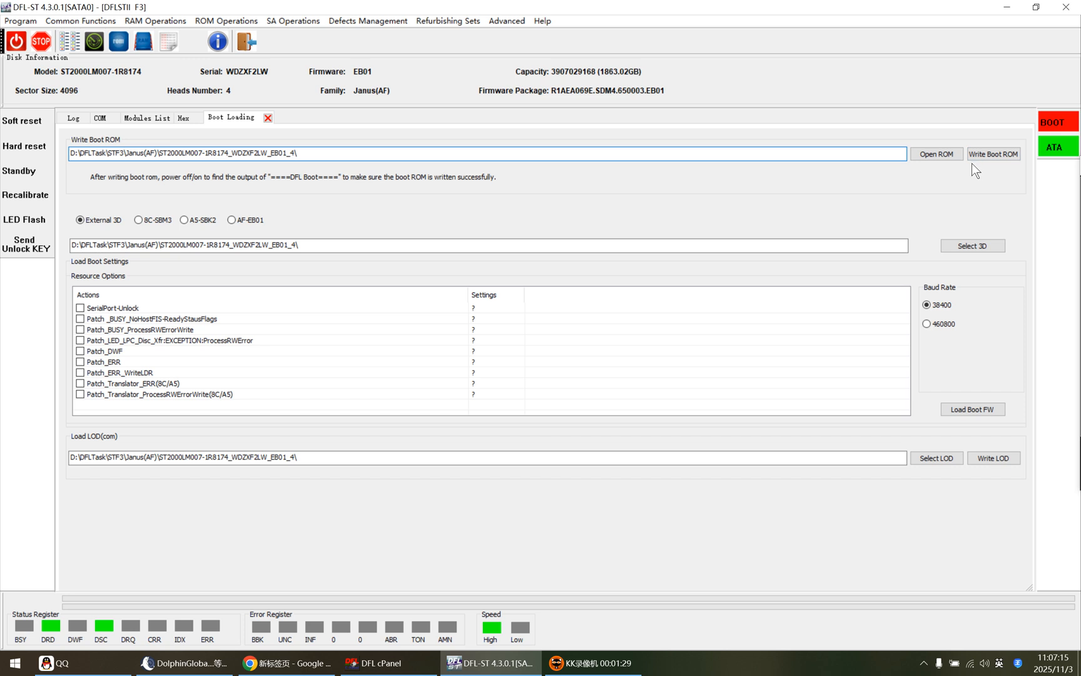
# Step: In the ROM folder of the drive's task directory, rename the WDZXF2LW BIN file to WDZXF2LW——unlock
pyautogui.click(22, 21)
pyautogui.click(53, 63)
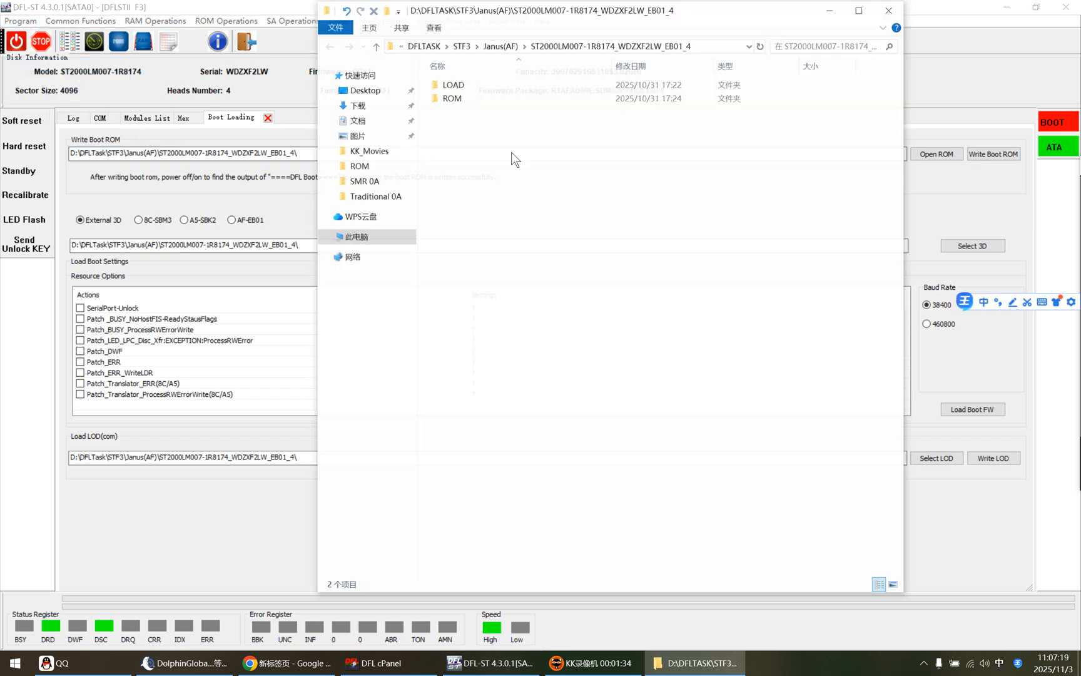
pyautogui.doubleClick(455, 99)
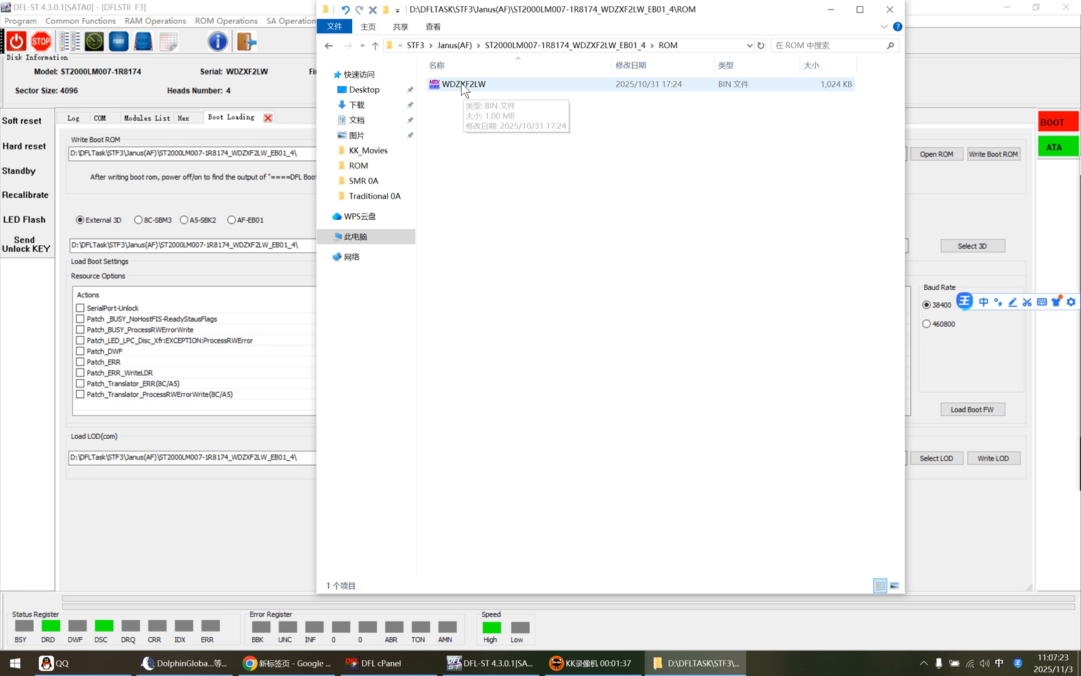
pyautogui.click(460, 83)
pyautogui.press('F2')
pyautogui.click(492, 81)
pyautogui.write('_unlock')
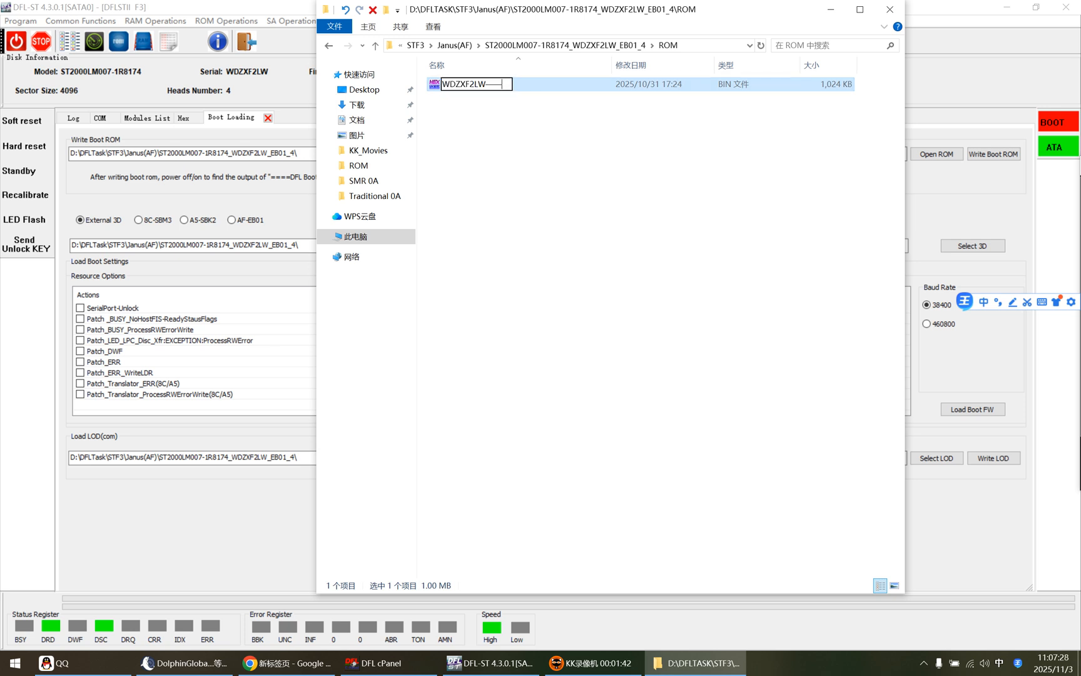
pyautogui.press('shift')
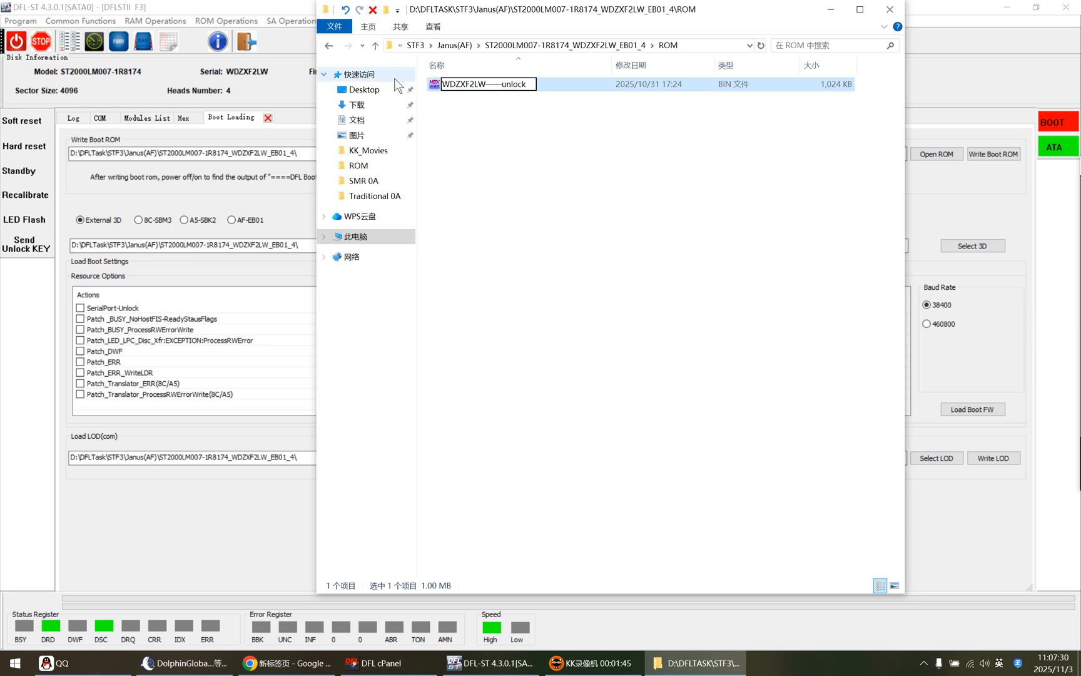
pyautogui.click(492, 145)
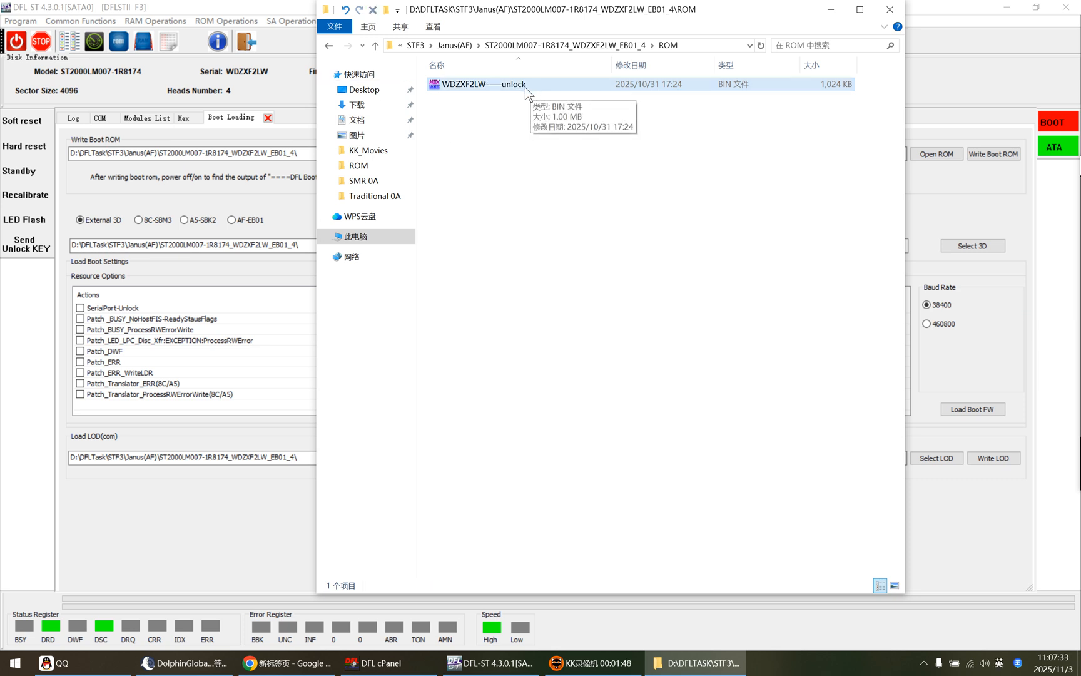
pyautogui.click(889, 9)
# Step: Start the UnlockROM to Original conversion and select WDZXF2LW——unlock as the source unlock ROM
pyautogui.click(209, 22)
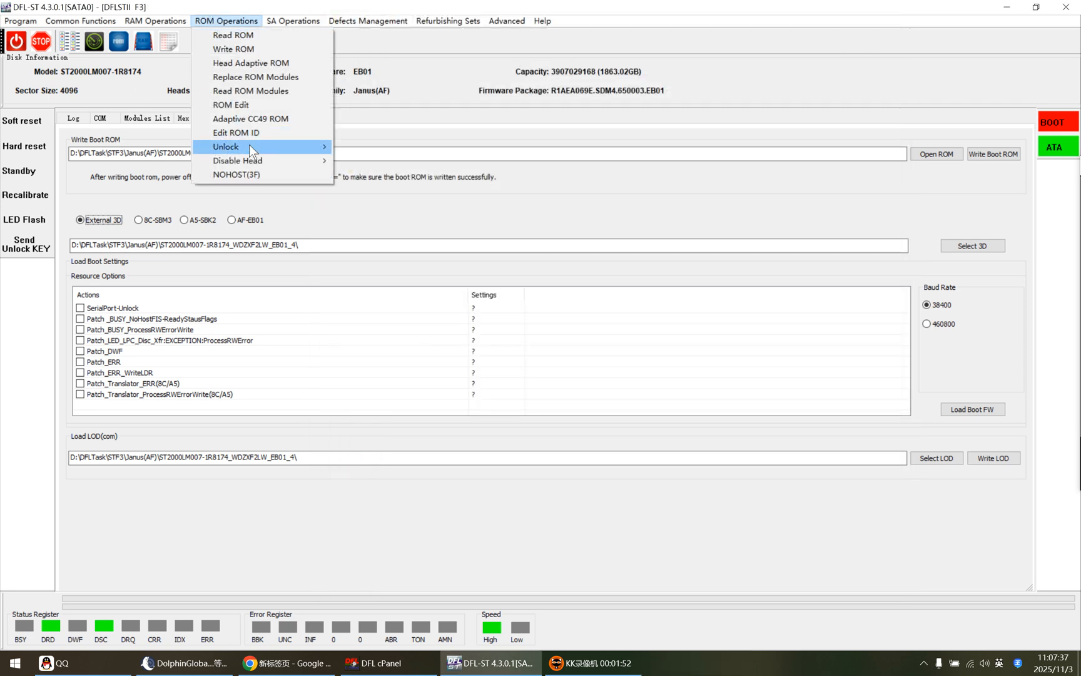
pyautogui.click(127, 196)
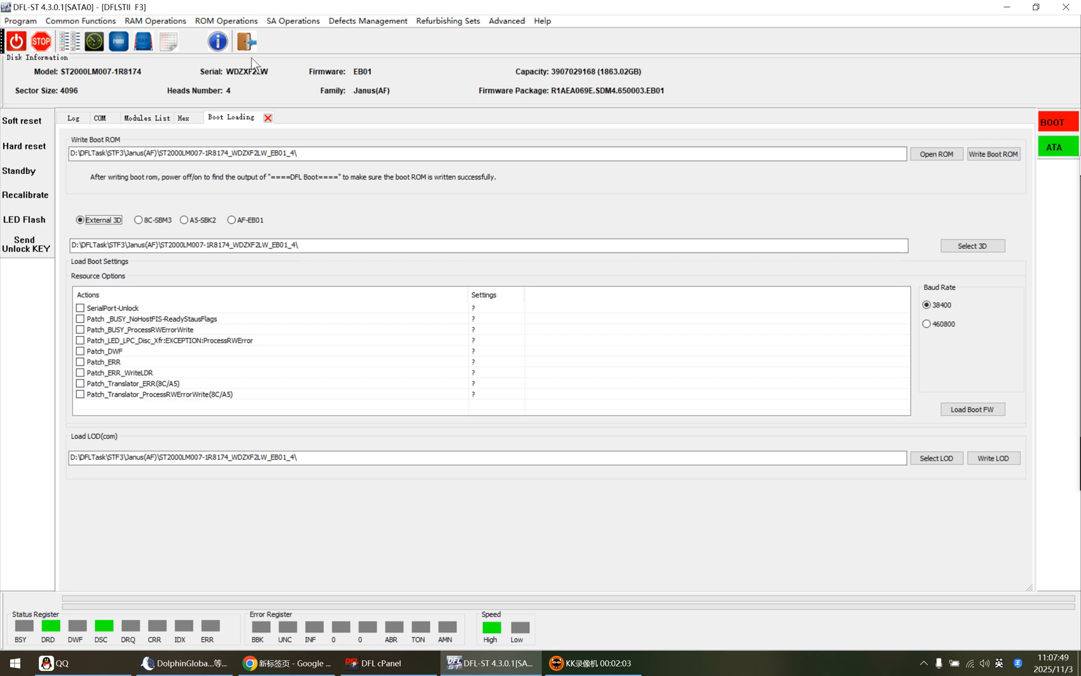
pyautogui.click(226, 20)
pyautogui.moveTo(323, 145)
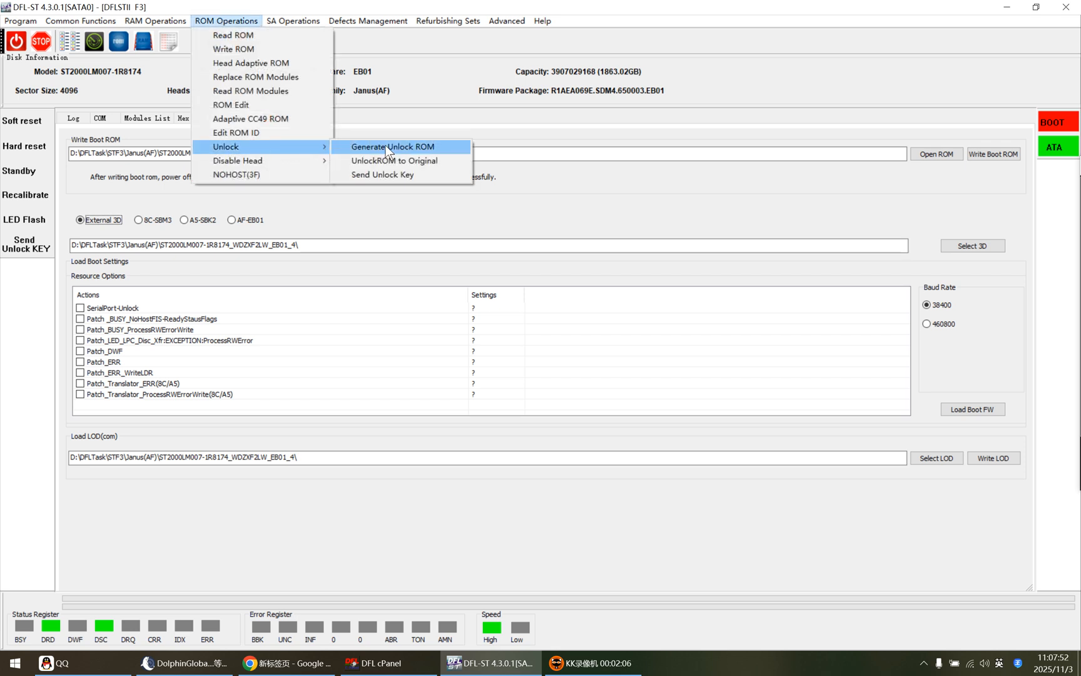
pyautogui.click(394, 160)
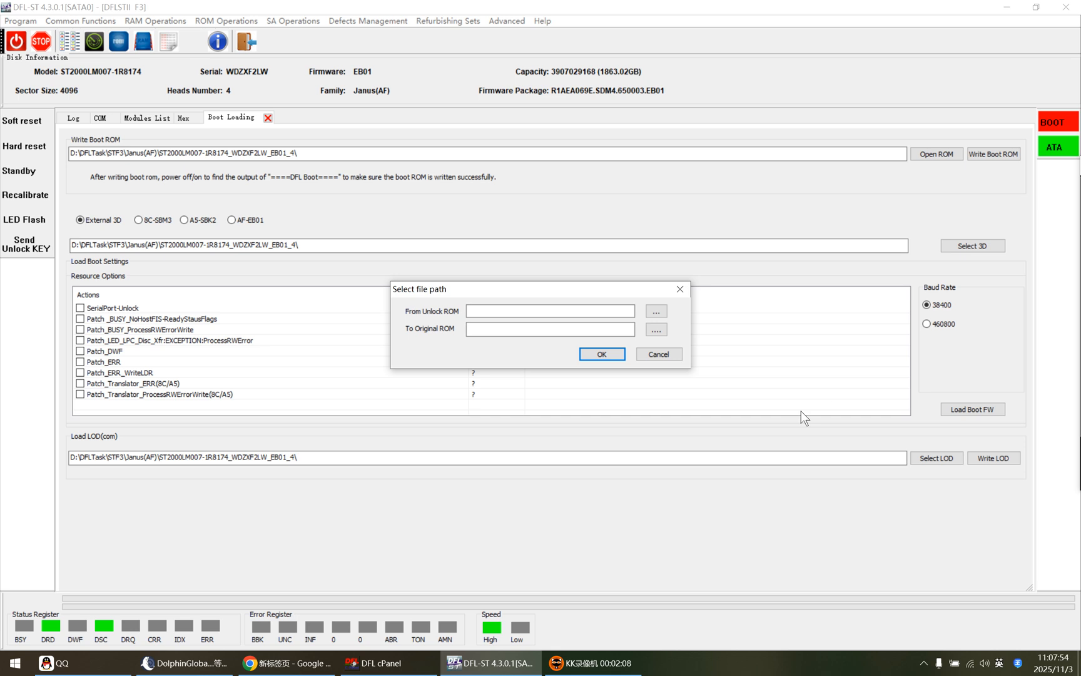
pyautogui.click(656, 311)
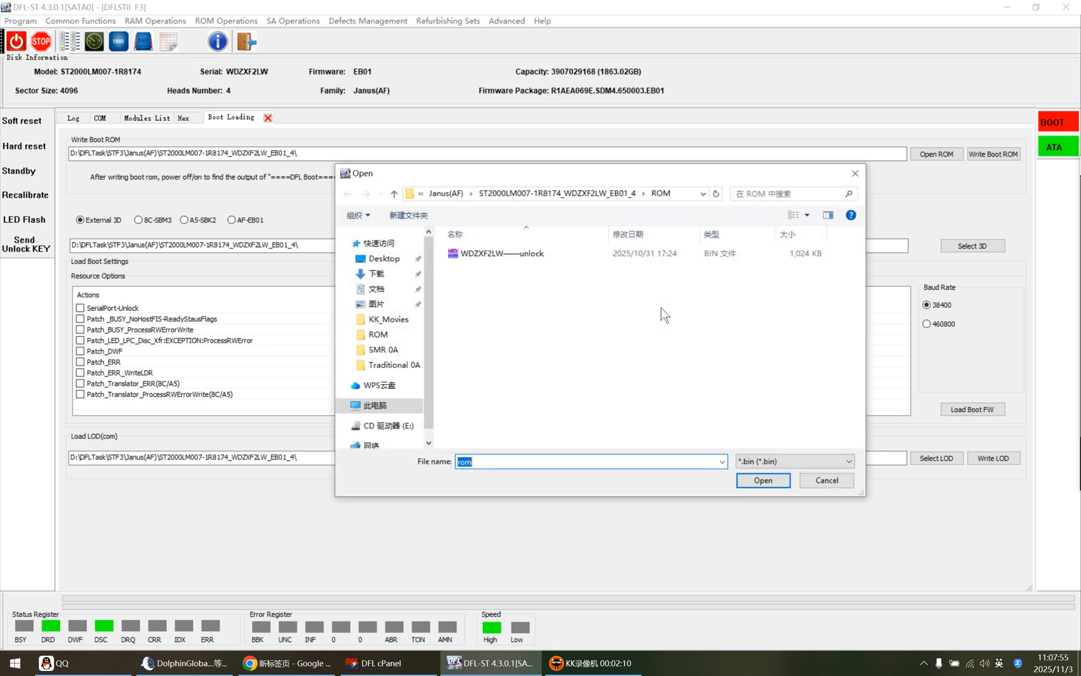
pyautogui.doubleClick(521, 253)
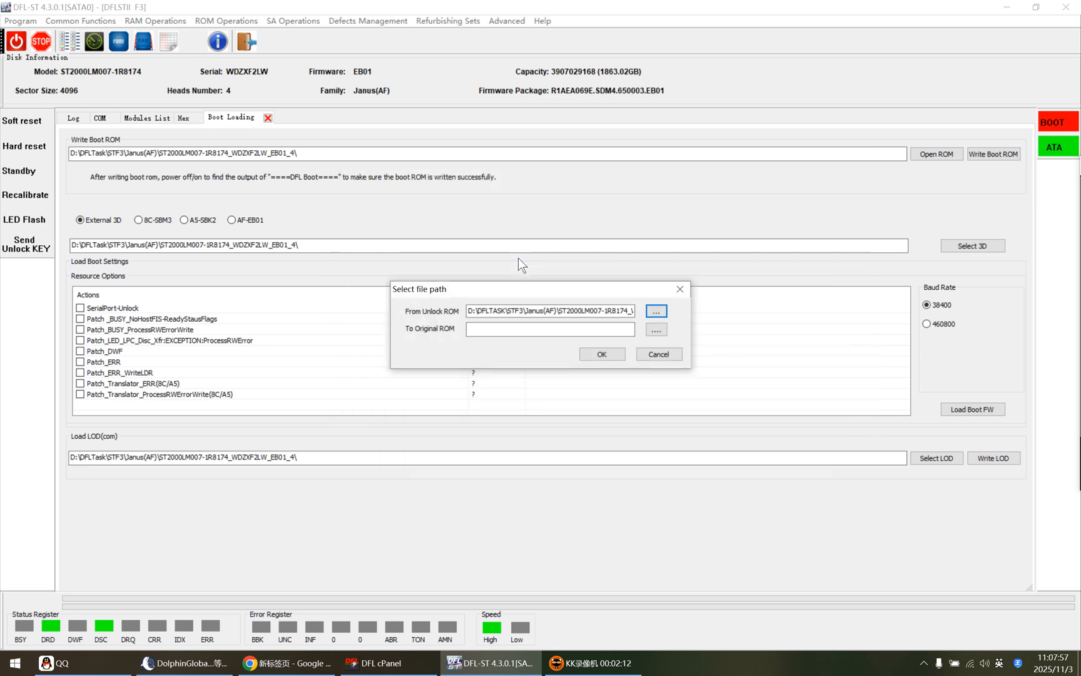
# Step: Name the converted output file WDZXF2LW——original in the ROM folder and run the conversion to original ROM
pyautogui.click(655, 330)
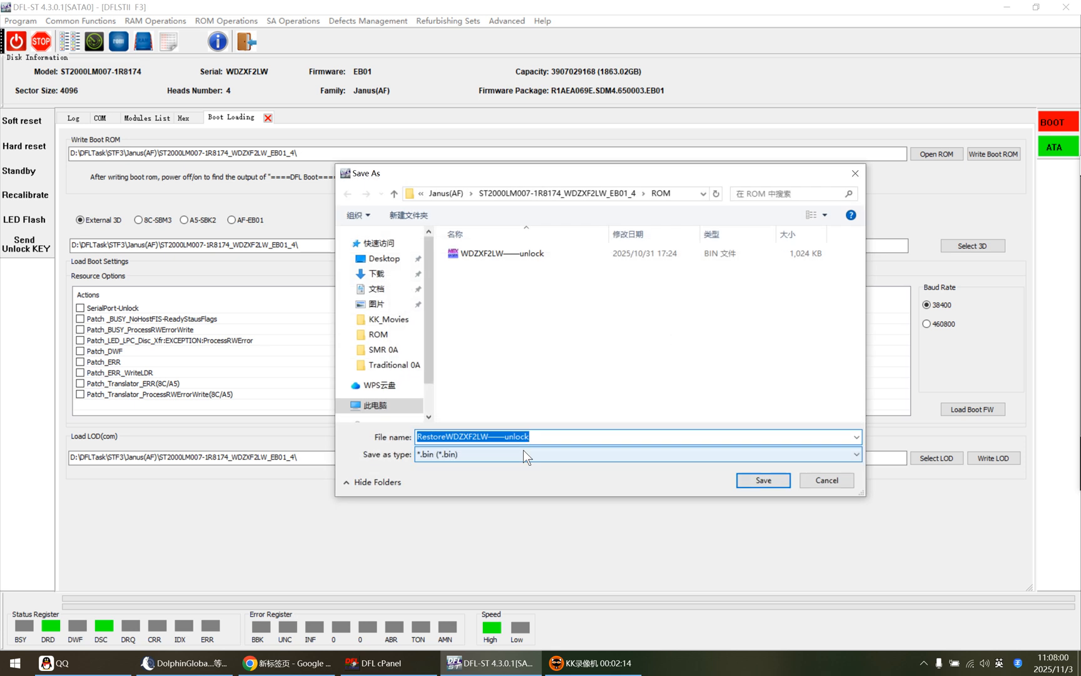
pyautogui.press('End')
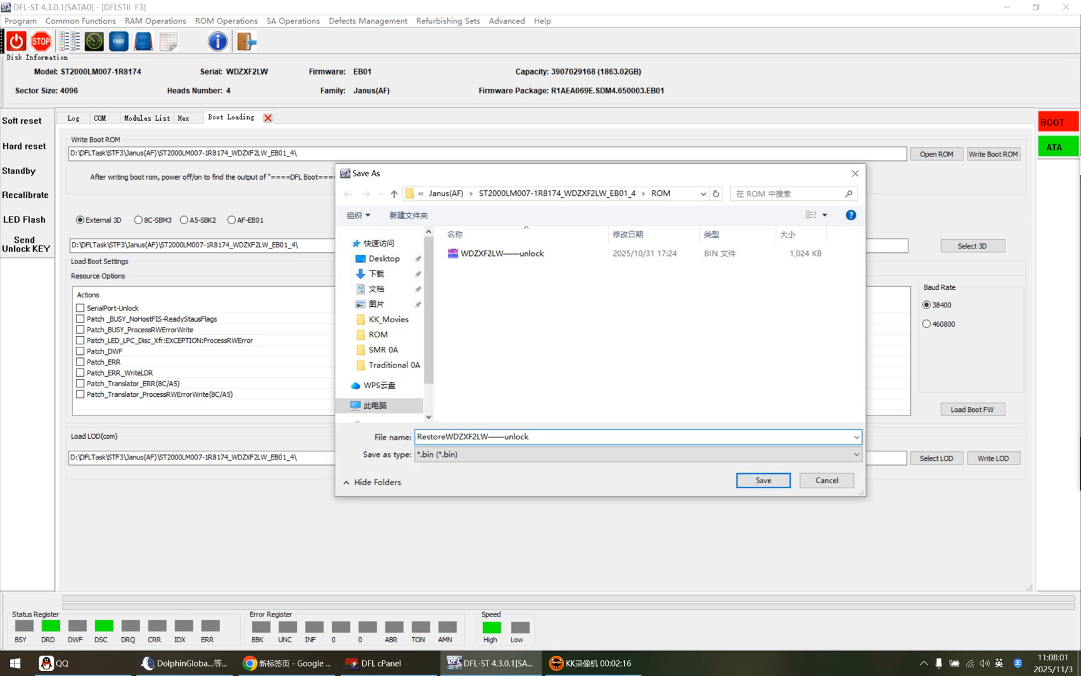
pyautogui.moveTo(446, 437); pyautogui.dragTo(416, 436)
pyautogui.press('Delete')
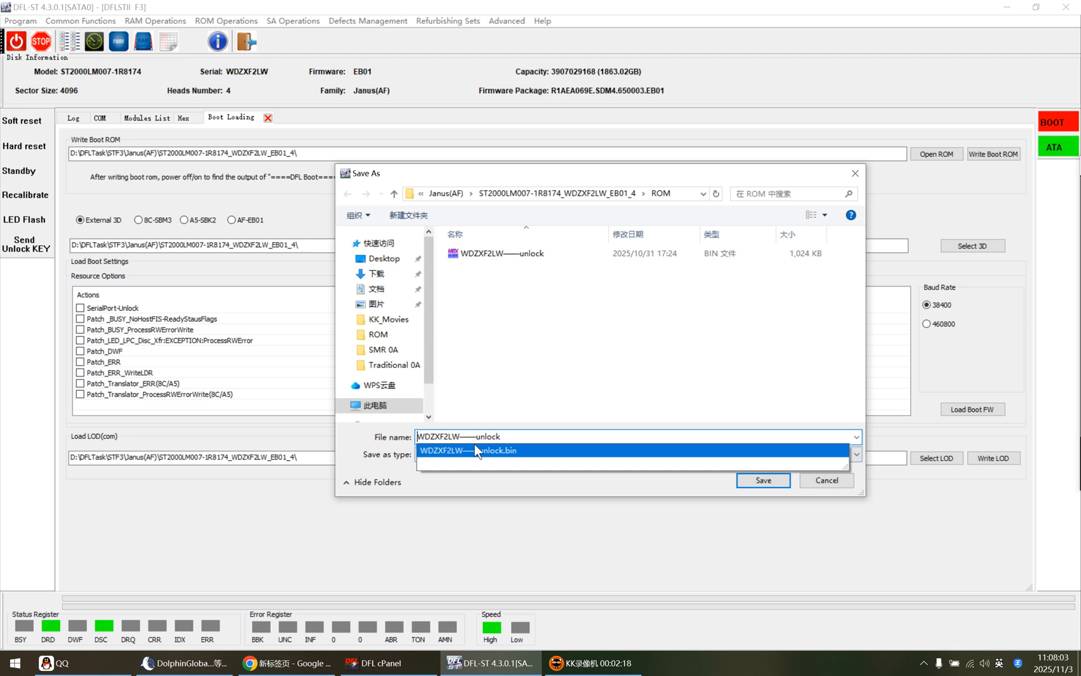
pyautogui.hotkey('ctrl', 'Right')
pyautogui.hotkey('shift', 'Right')
pyautogui.hotkey('shift', 'Right')
pyautogui.hotkey('shift', 'Right')
pyautogui.hotkey('shift', 'Right')
pyautogui.hotkey('shift', 'Right')
pyautogui.hotkey('shift', 'Right')
pyautogui.write('original')
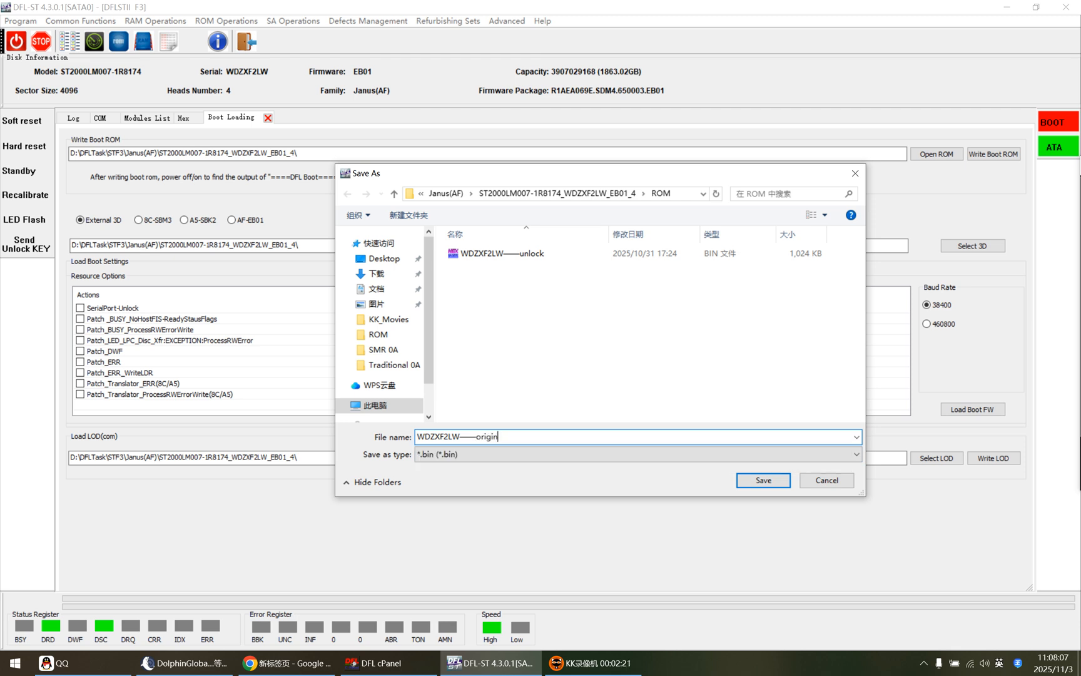
pyautogui.click(778, 479)
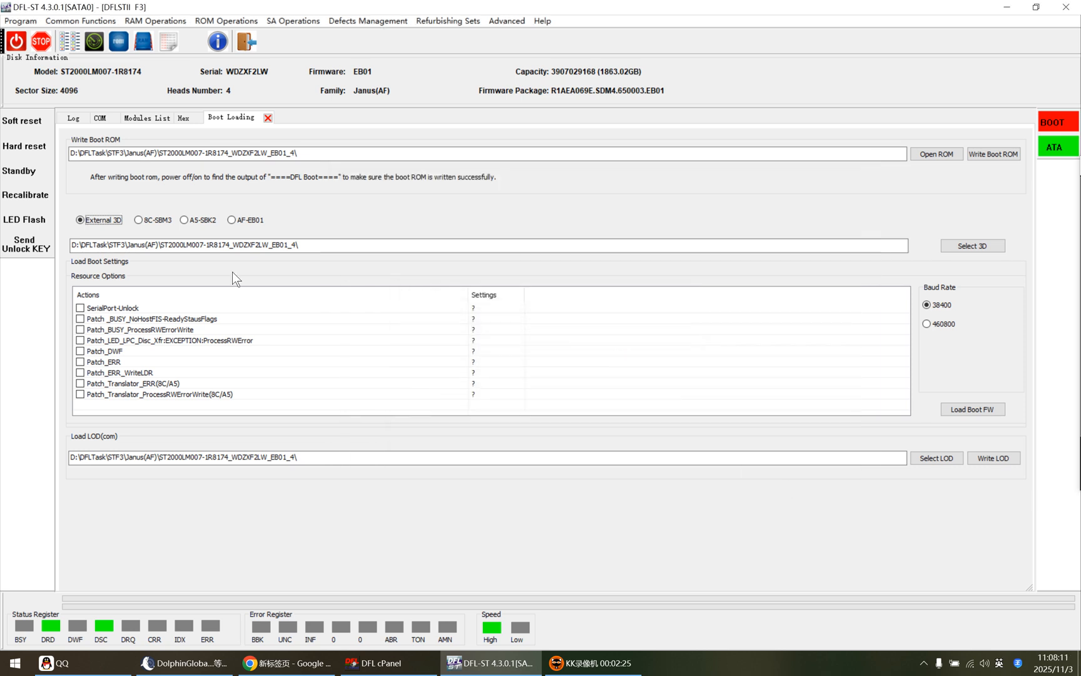
# Step: Review the latest log entries for the ROM conversion result and its output file path
pyautogui.click(72, 118)
pyautogui.moveTo(761, 137); pyautogui.dragTo(39, 155)
pyautogui.scroll(2, 539, 360)
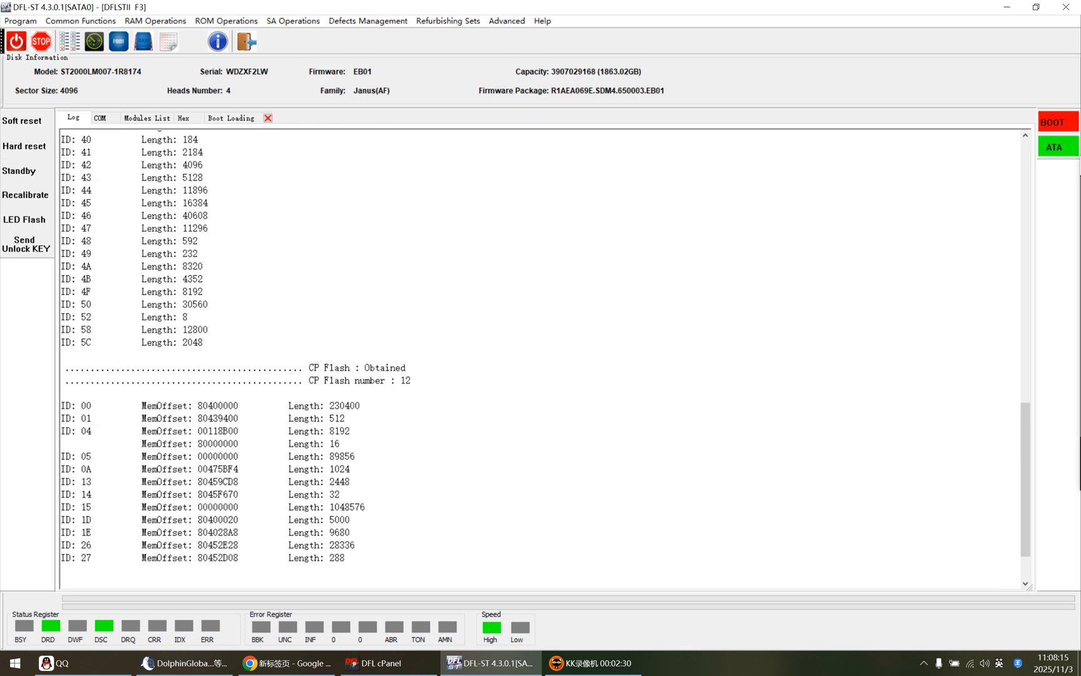
pyautogui.scroll(-2, 539, 359)
pyautogui.moveTo(761, 569); pyautogui.dragTo(66, 570)
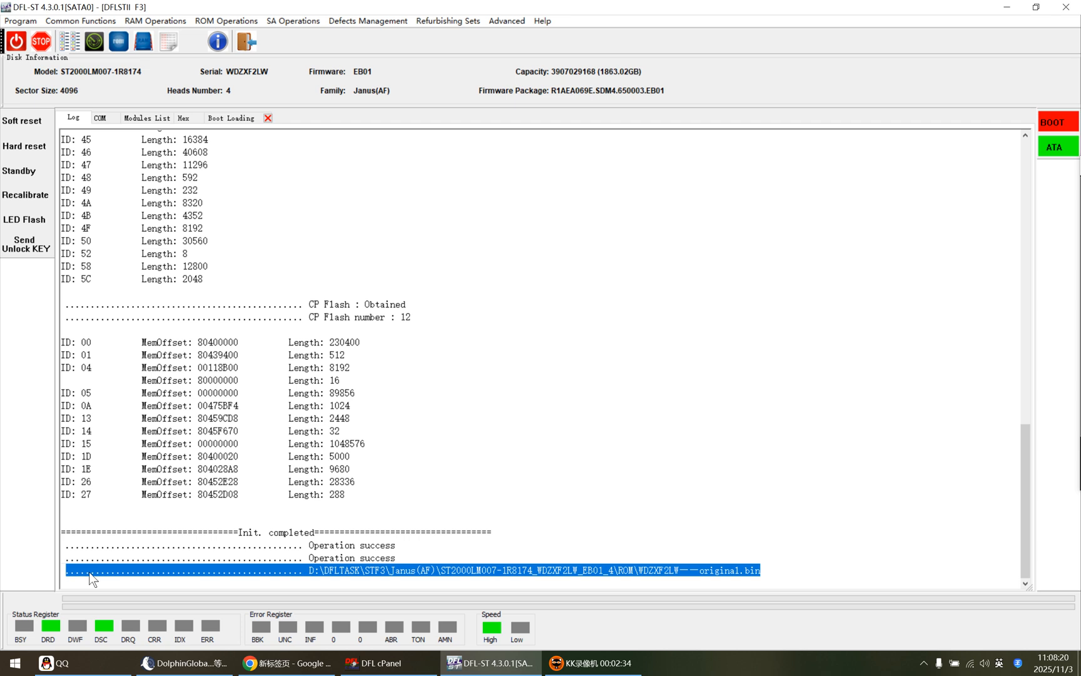
pyautogui.click(350, 380)
# Step: Select WDZXF2LW——original.bin as the ROM file for Write Boot ROM on the Boot Loading page
pyautogui.click(236, 117)
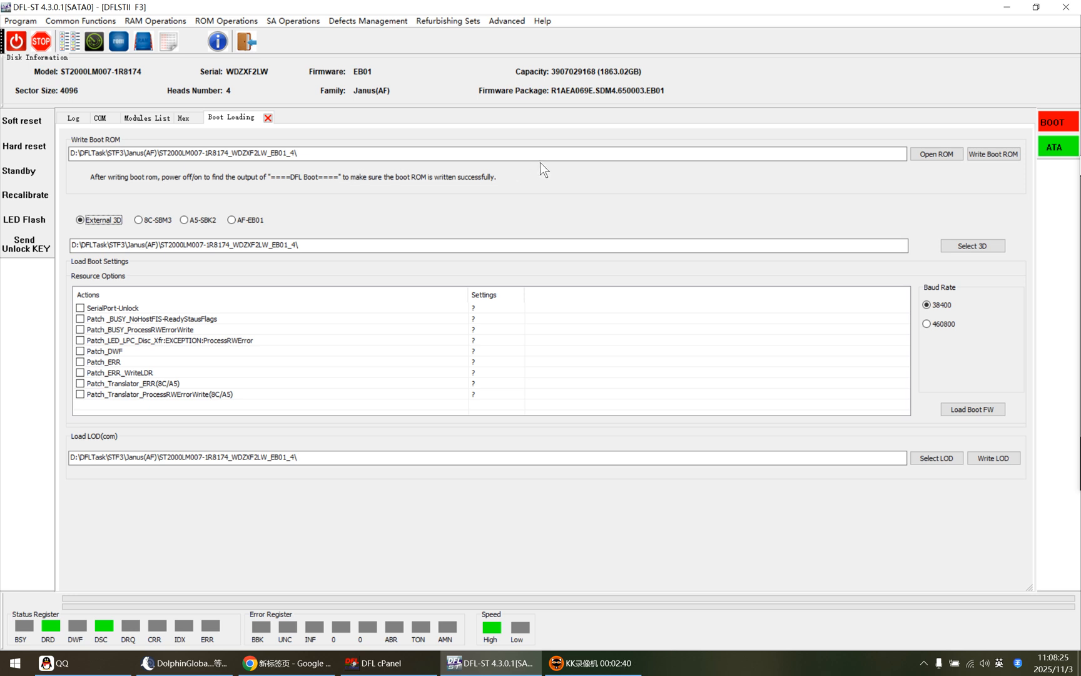
pyautogui.click(926, 153)
pyautogui.doubleClick(140, 133)
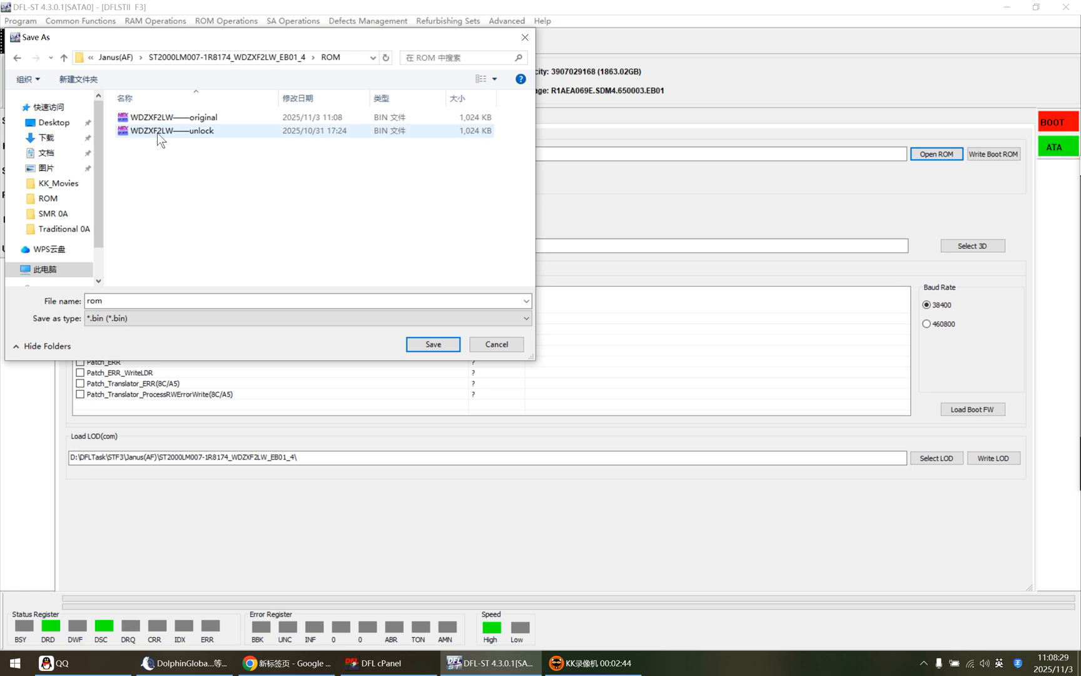
pyautogui.doubleClick(206, 117)
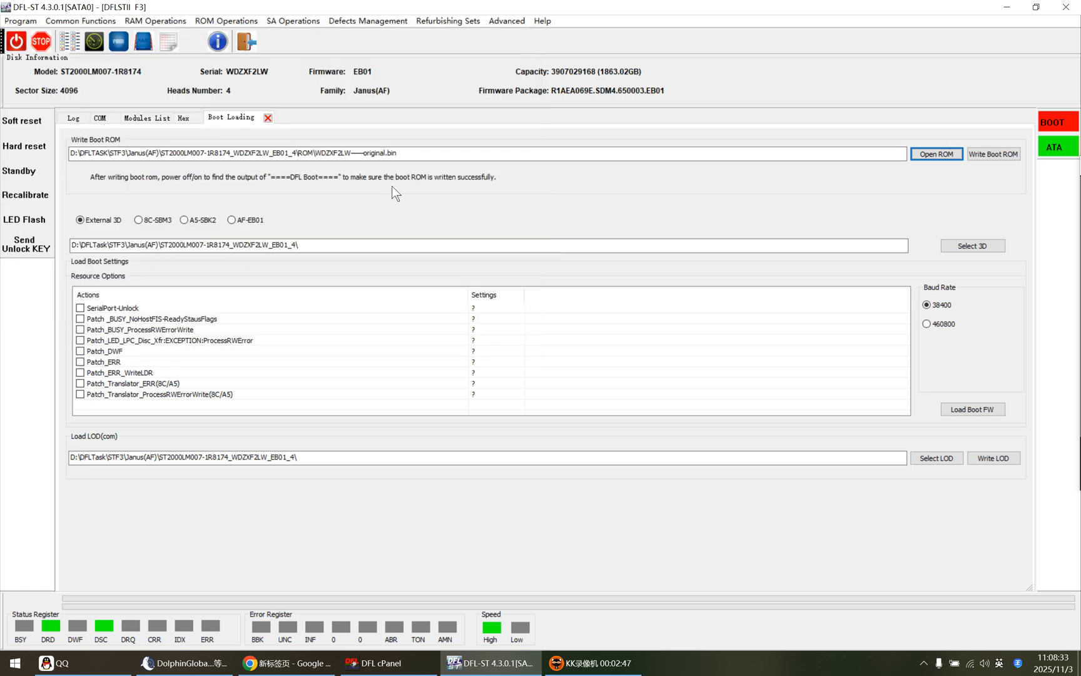
# Step: Write the selected boot ROM with the baud rate set to 460800, and check the COM terminal during the write
pyautogui.click(994, 155)
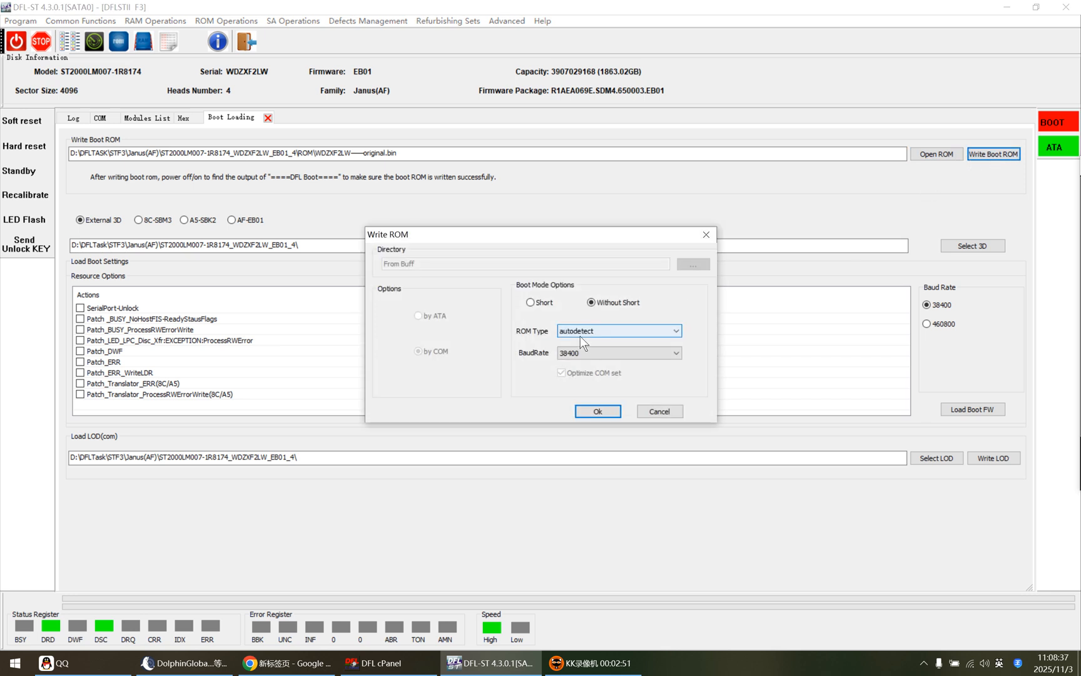
pyautogui.click(589, 350)
pyautogui.click(580, 399)
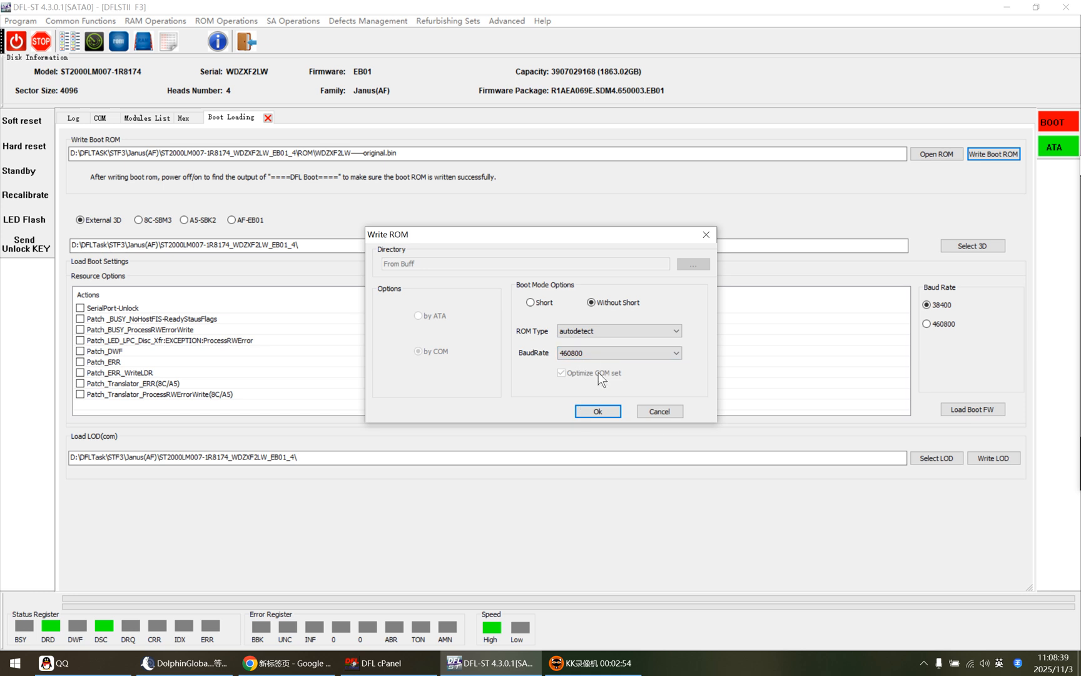
pyautogui.click(598, 411)
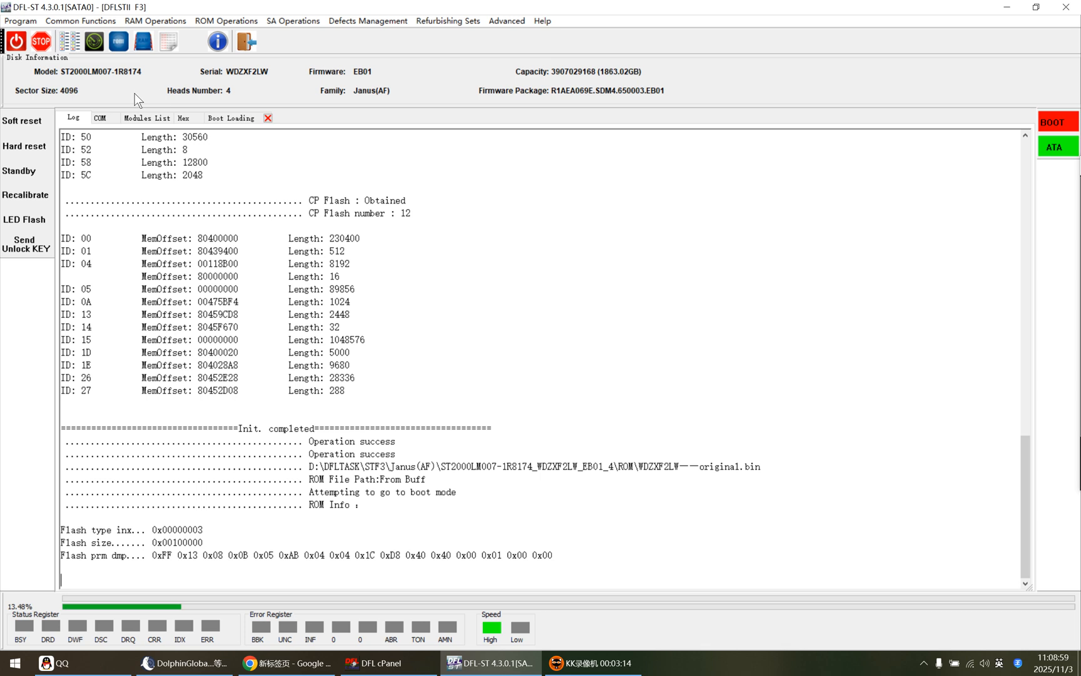
pyautogui.click(116, 116)
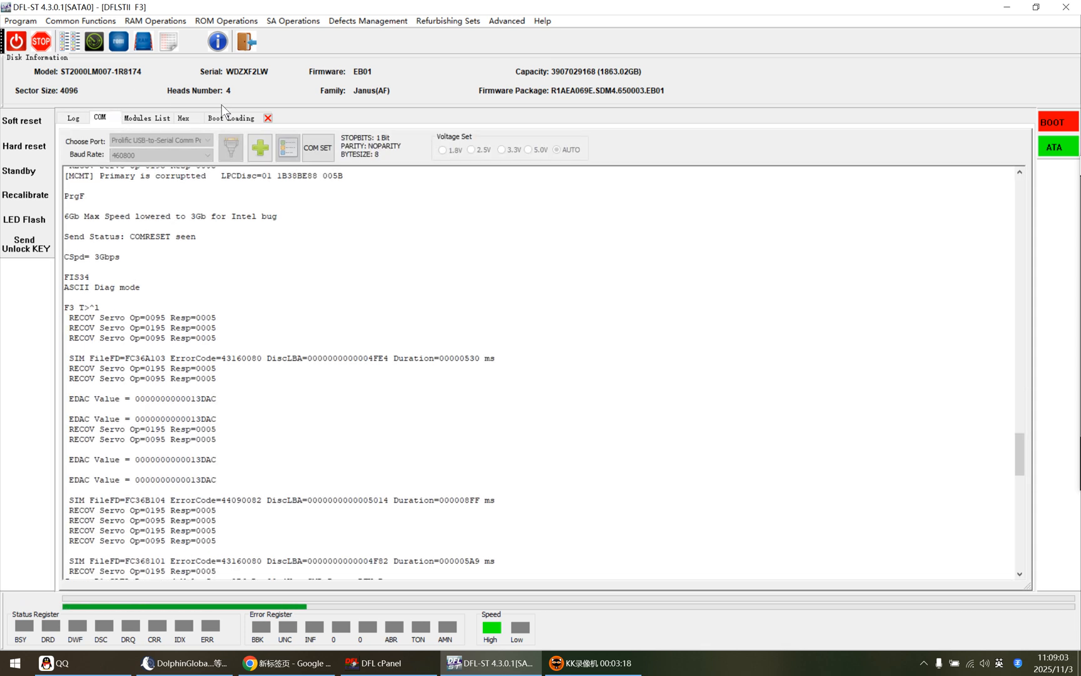
pyautogui.click(230, 118)
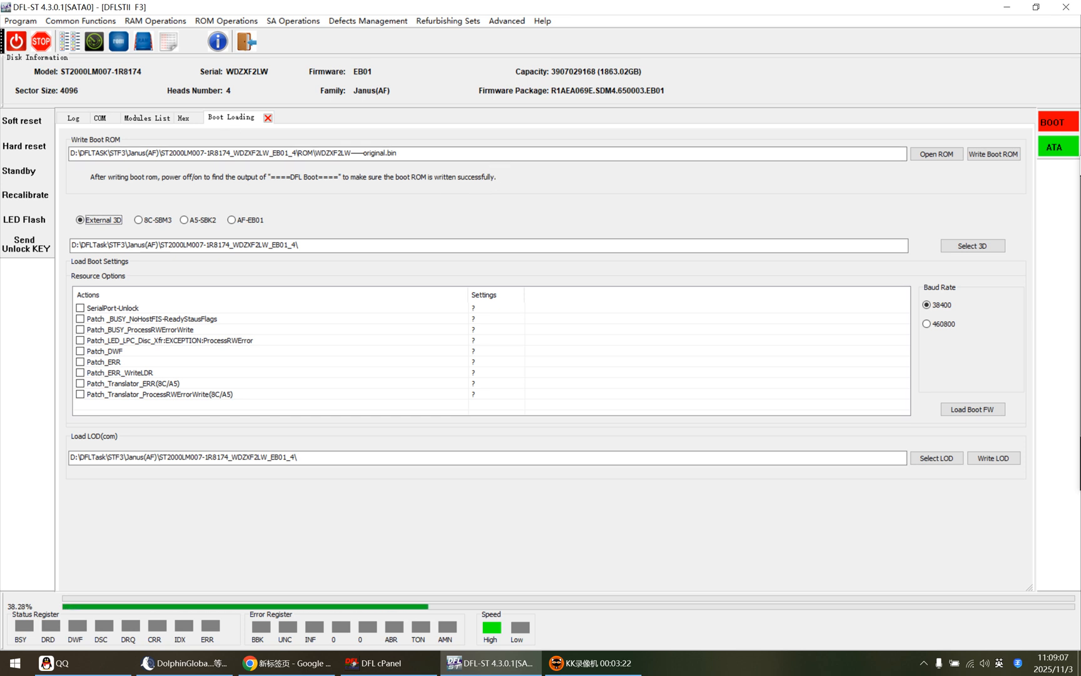
# Step: Check the COM terminal and the latest log entries for the result of the boot ROM write
pyautogui.click(501, 155)
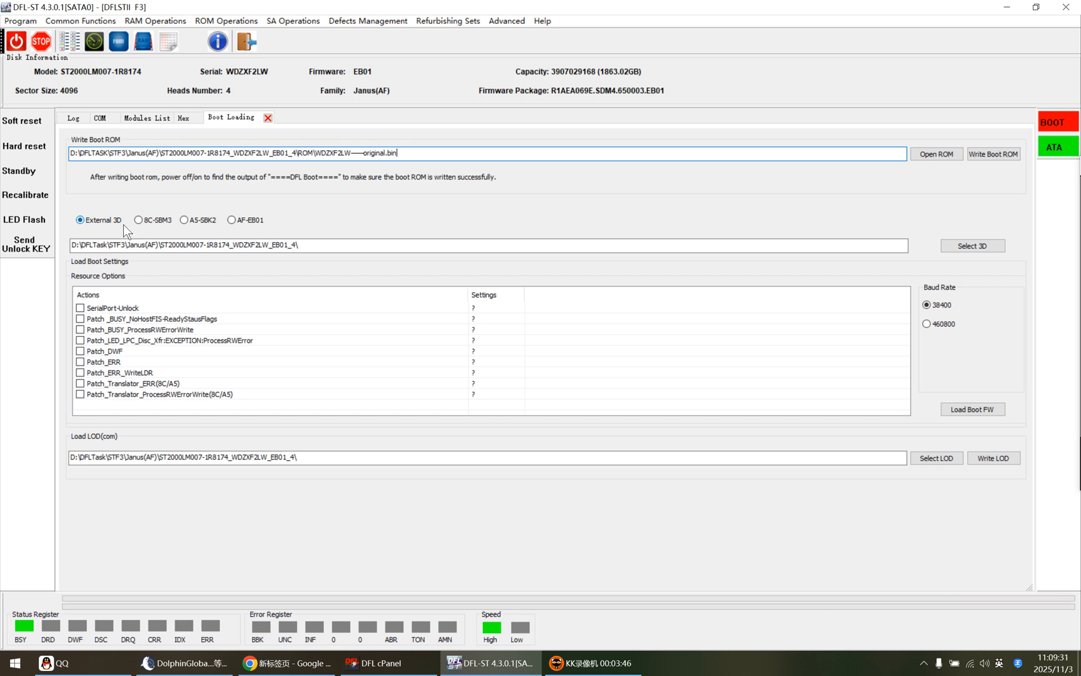
pyautogui.click(100, 117)
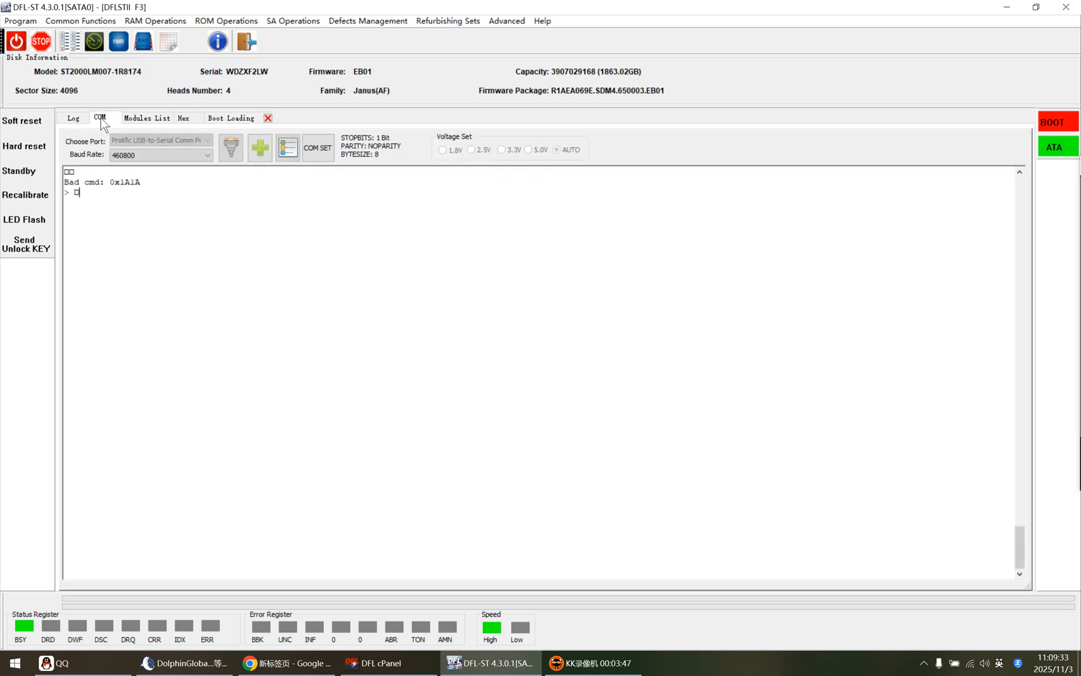
pyautogui.click(231, 117)
pyautogui.click(73, 118)
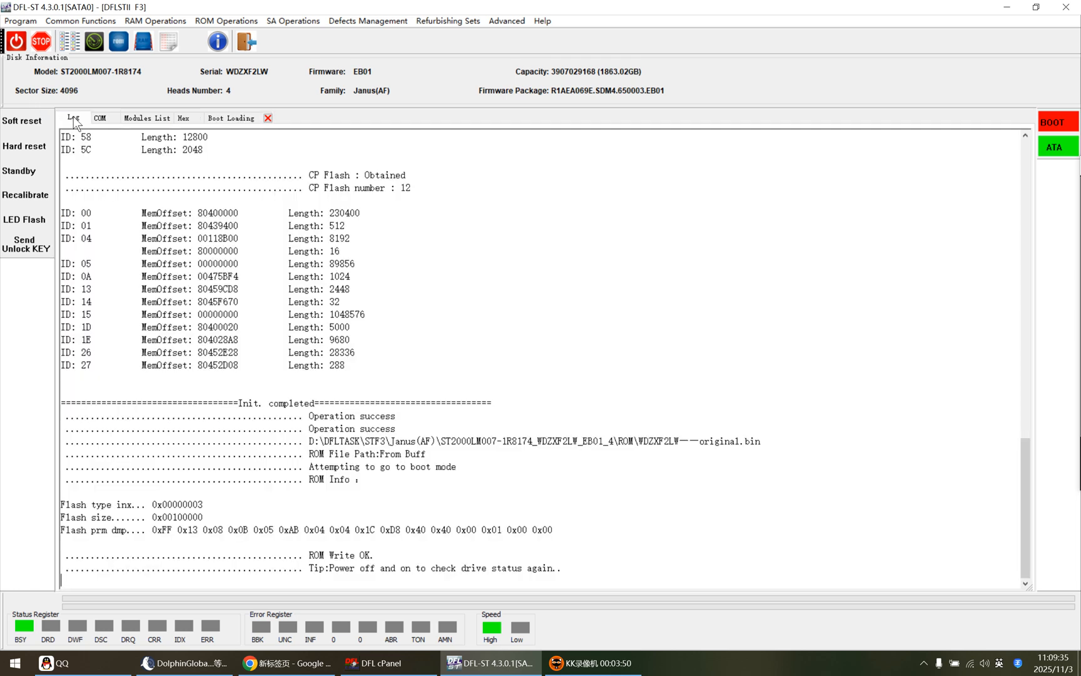
pyautogui.moveTo(563, 570); pyautogui.dragTo(61, 539)
pyautogui.click(108, 121)
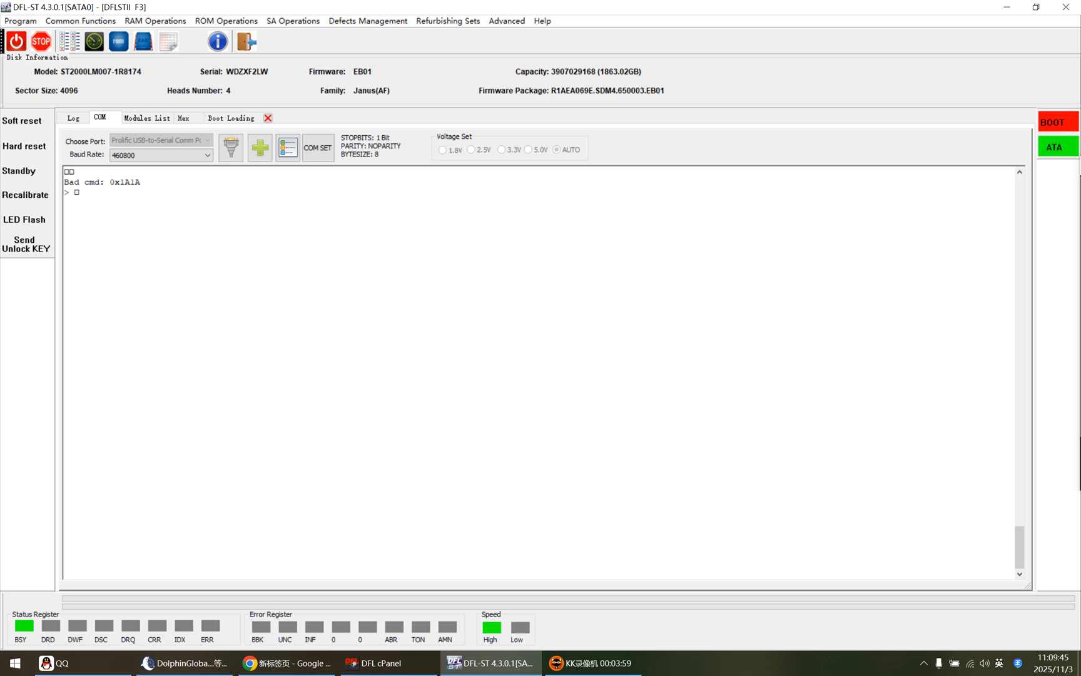
# Step: Power the drive off and on, and check the COM terminal for the DFL Boot output
pyautogui.click(16, 41)
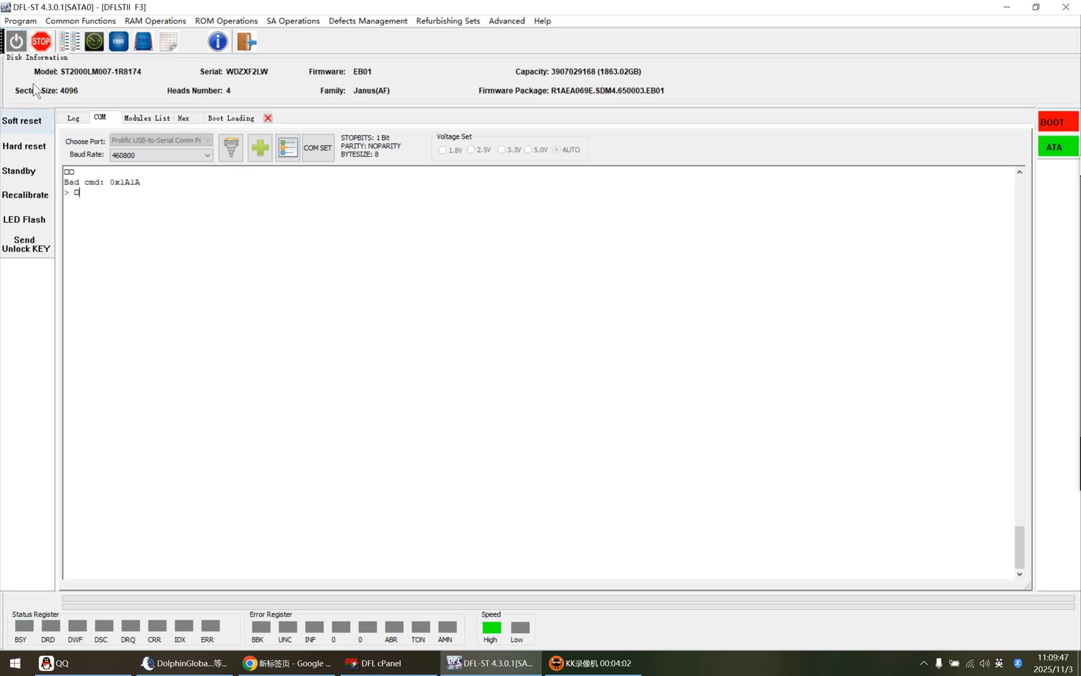
pyautogui.click(12, 42)
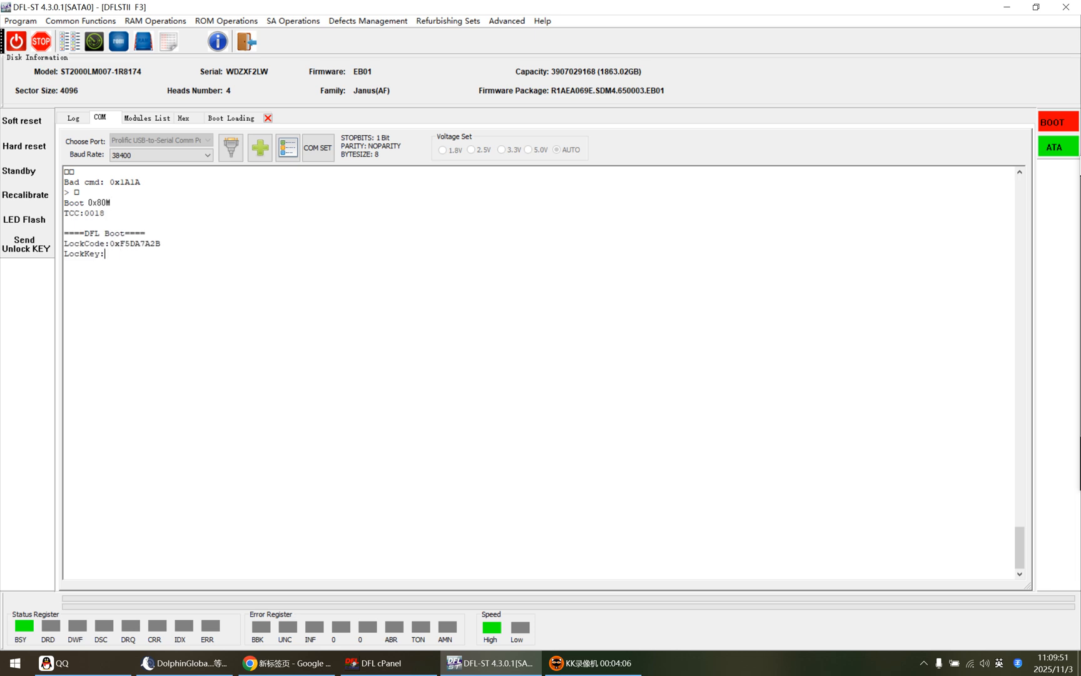
pyautogui.moveTo(105, 254); pyautogui.dragTo(55, 231)
pyautogui.click(105, 254)
# Step: Look through the modules list to locate module 3D, which is needed for boot loading
pyautogui.click(150, 117)
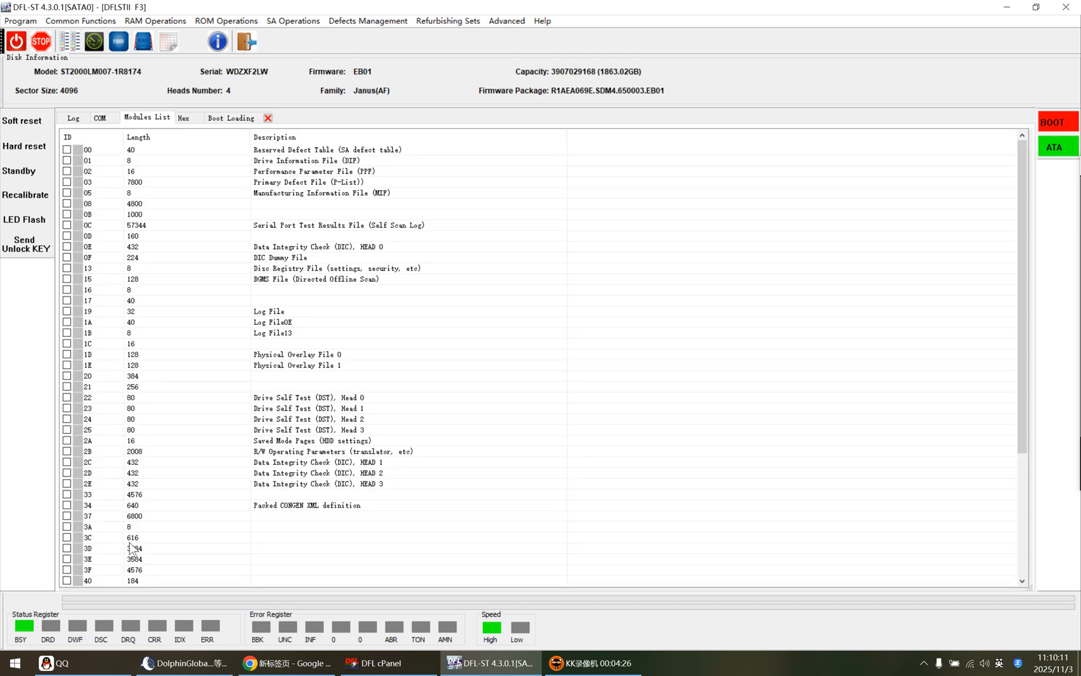
pyautogui.scroll(-5, 105, 510)
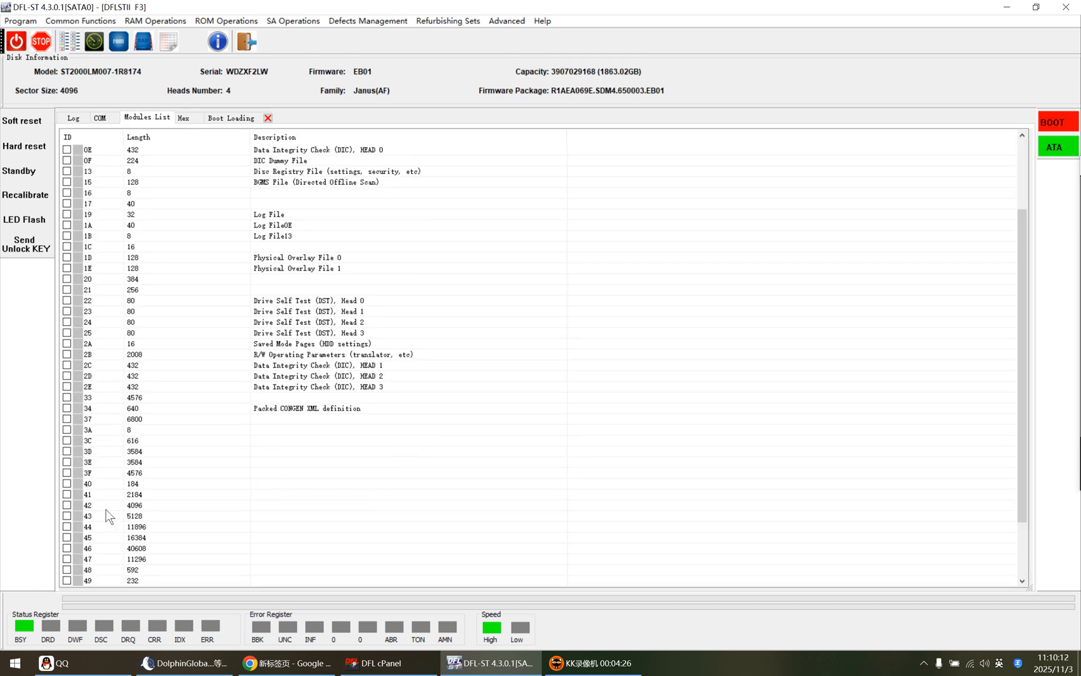
pyautogui.click(67, 451)
pyautogui.click(184, 117)
pyautogui.click(160, 115)
pyautogui.scroll(-2, 220, 455)
pyautogui.scroll(5, 226, 432)
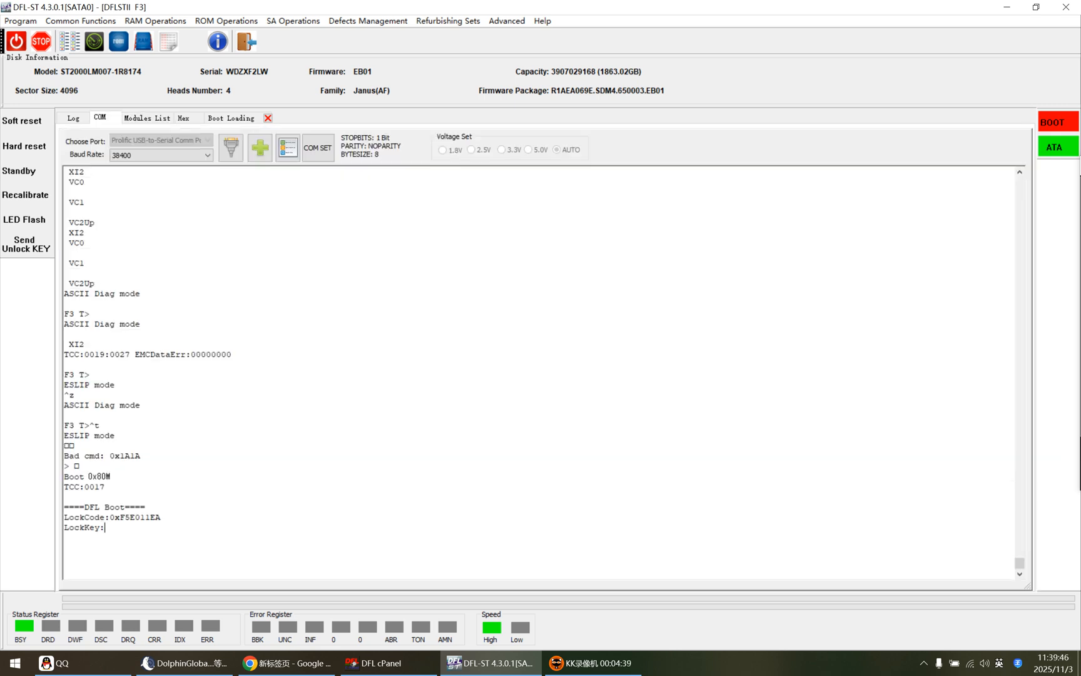
# Step: Examine the DFL Boot output in the COM terminal, and check the External 3D file path on the Boot Loading page
pyautogui.moveTo(105, 527); pyautogui.dragTo(64, 507)
pyautogui.click(64, 497)
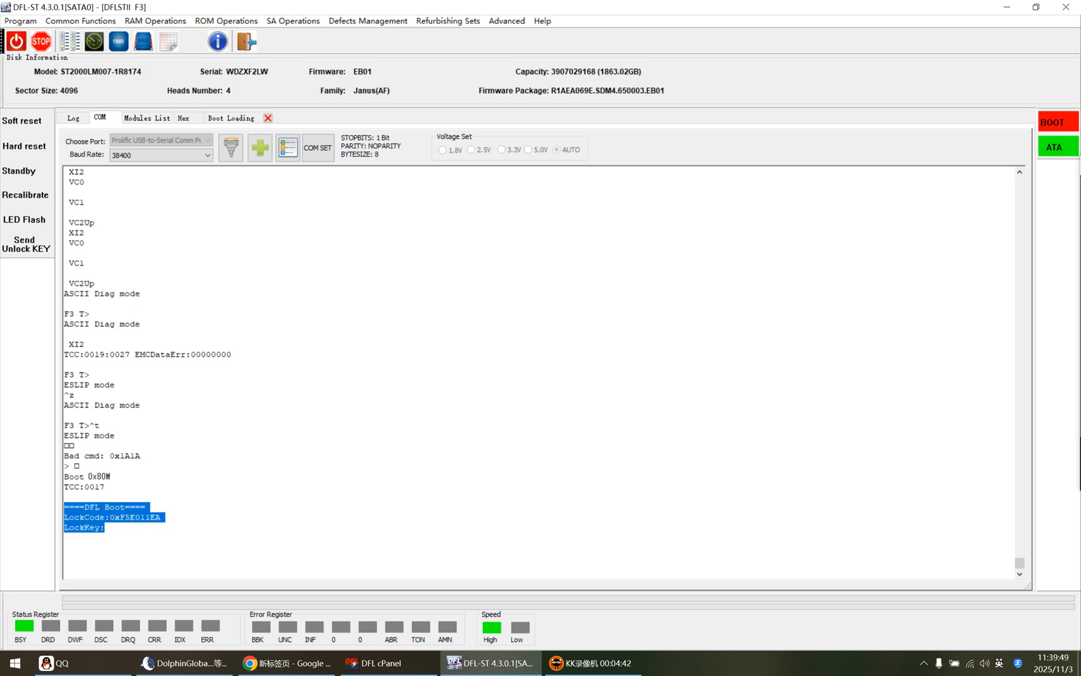
pyautogui.click(231, 121)
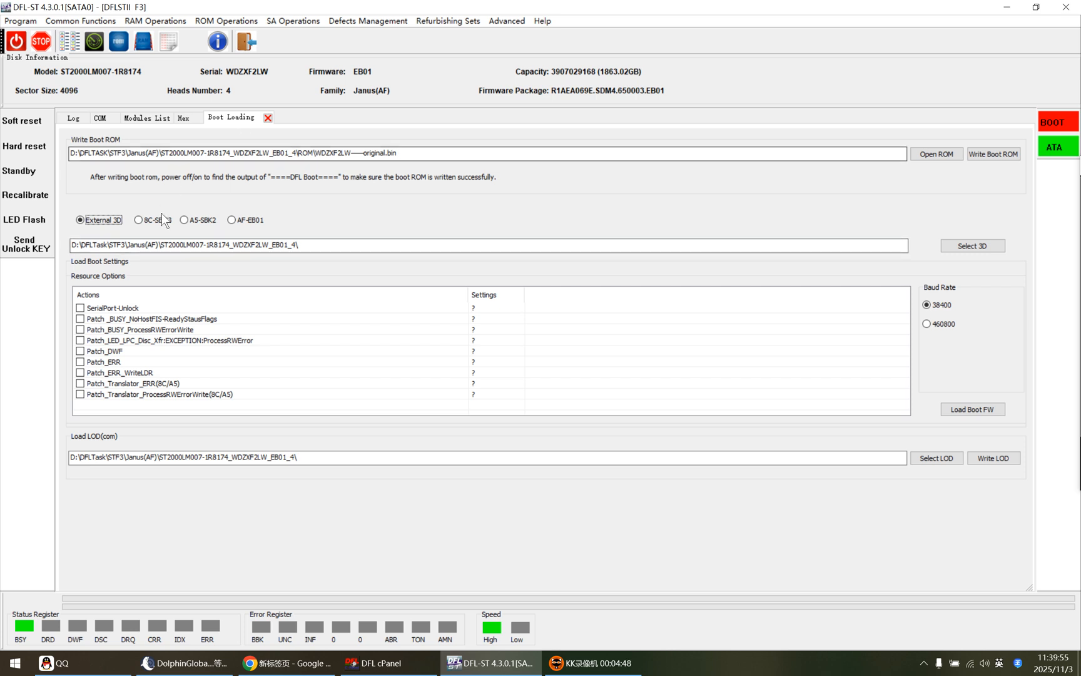
pyautogui.click(413, 245)
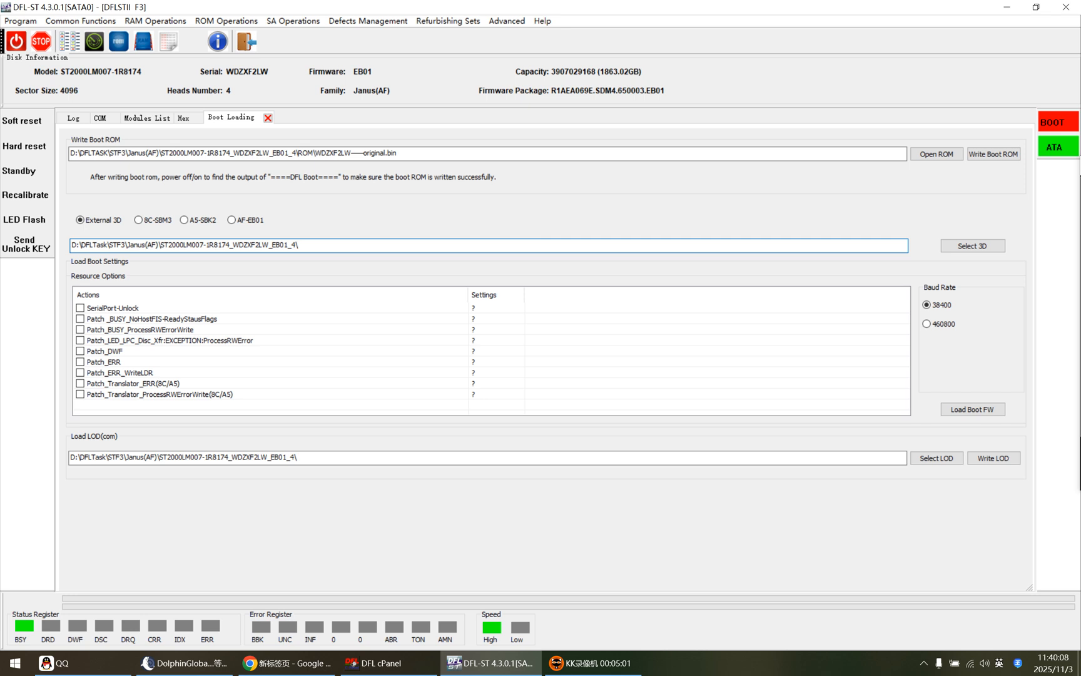
# Step: Open the working directory and locate the FC00420D system file in the Copy0 folder of SYSFile
pyautogui.click(20, 21)
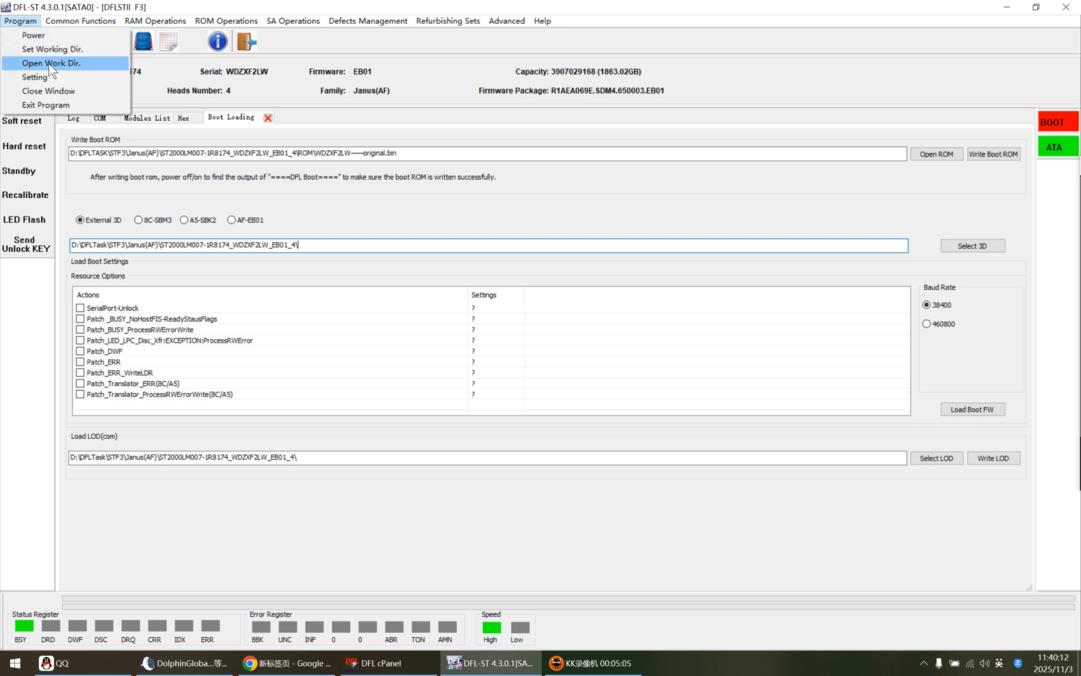
pyautogui.click(50, 64)
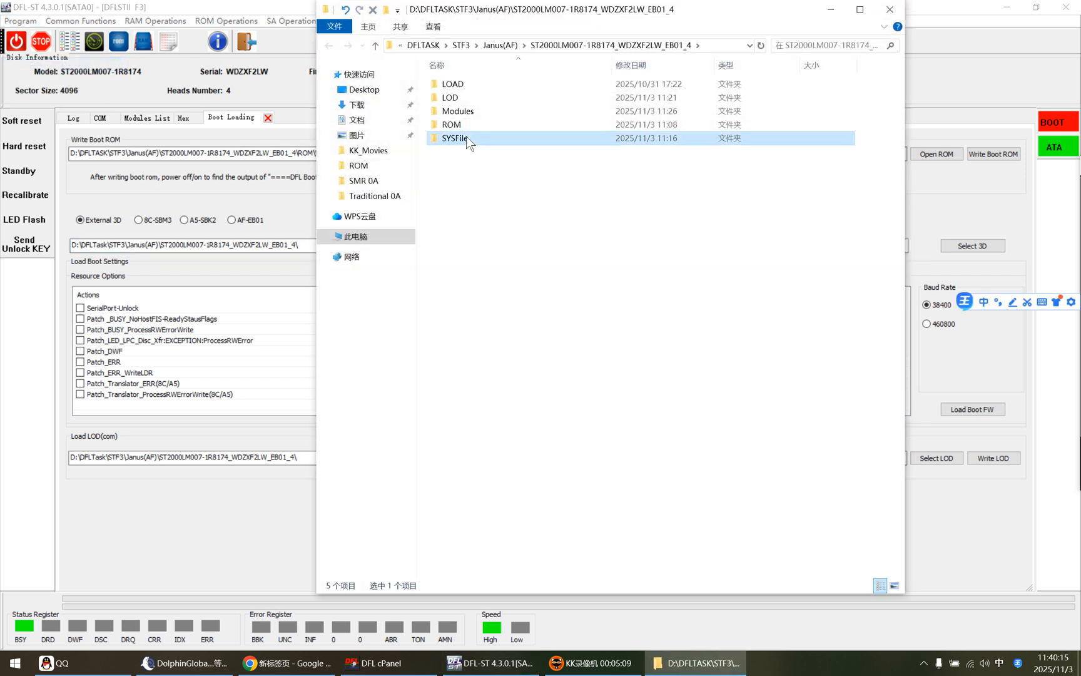
pyautogui.doubleClick(466, 139)
pyautogui.click(465, 85)
pyautogui.doubleClick(465, 85)
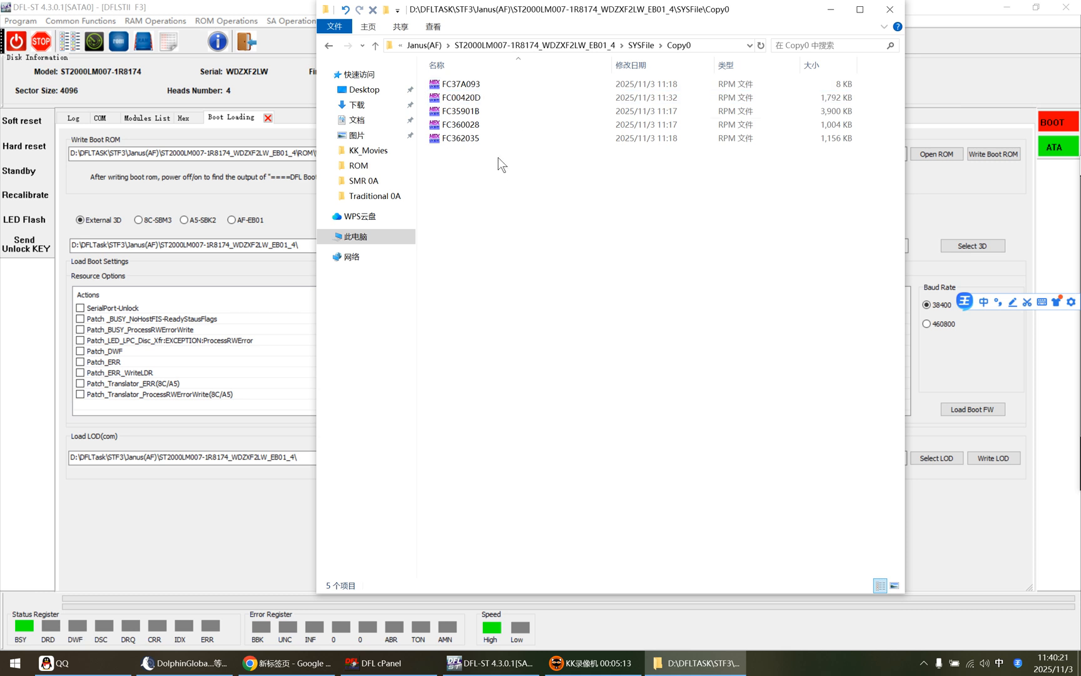
pyautogui.click(466, 99)
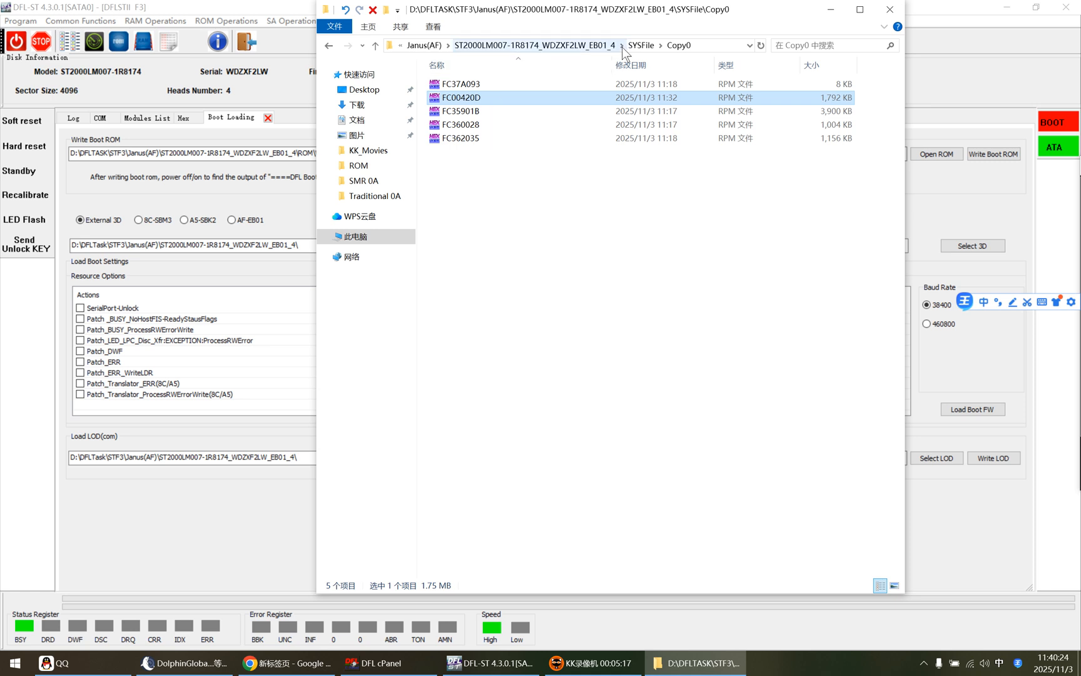
# Step: Locate the 003D module file in the Modules folder of the working directory, and close the file window
pyautogui.click(560, 46)
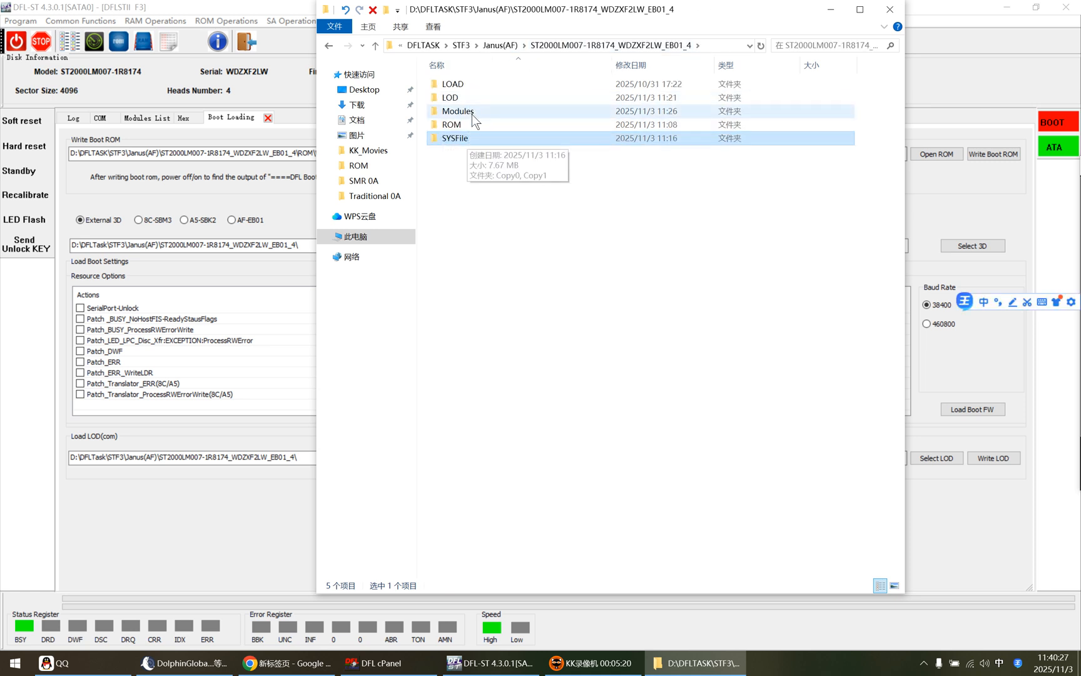
pyautogui.doubleClick(469, 112)
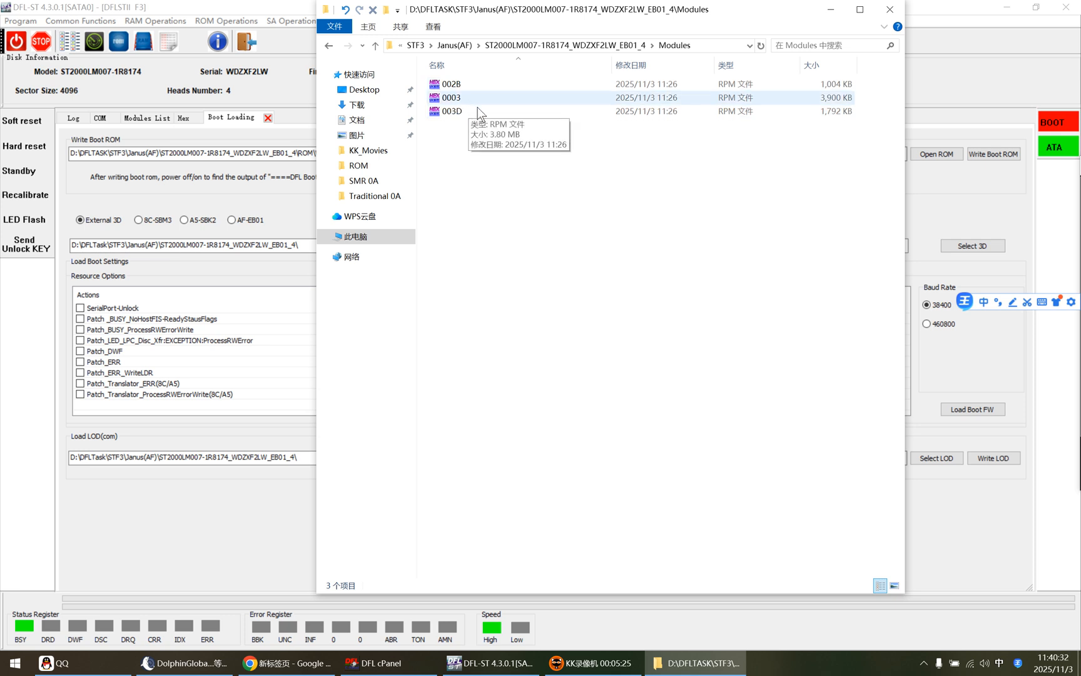
pyautogui.click(459, 112)
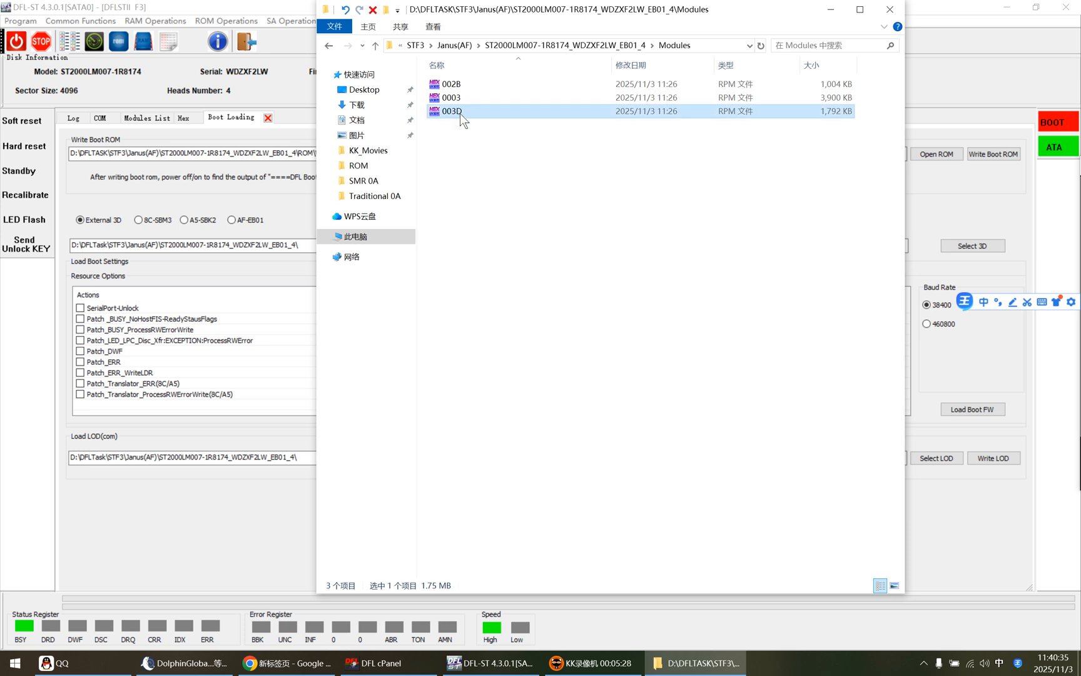
pyautogui.click(890, 11)
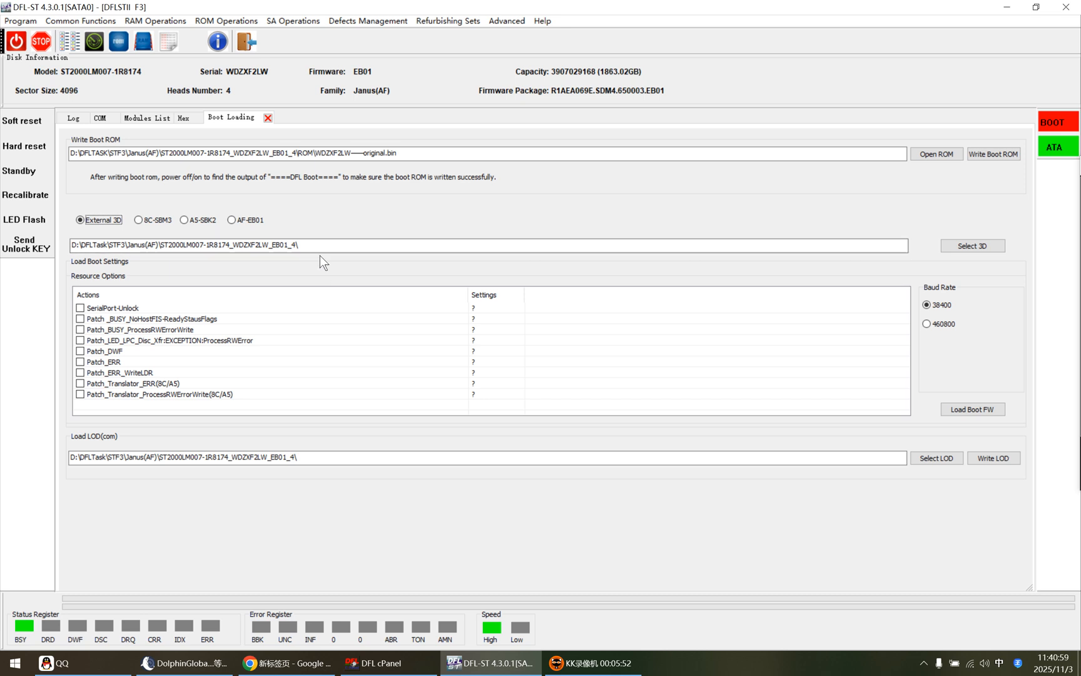
# Step: Select 003D.rpm from the Modules folder as the External 3D file for boot loading
pyautogui.click(973, 244)
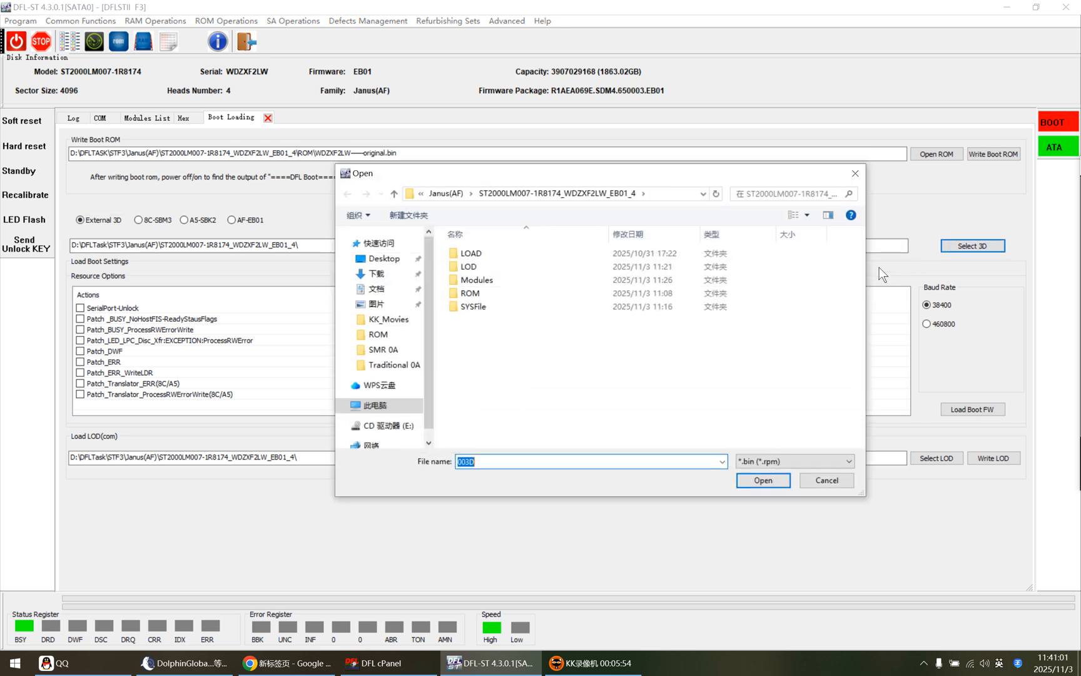
pyautogui.doubleClick(493, 281)
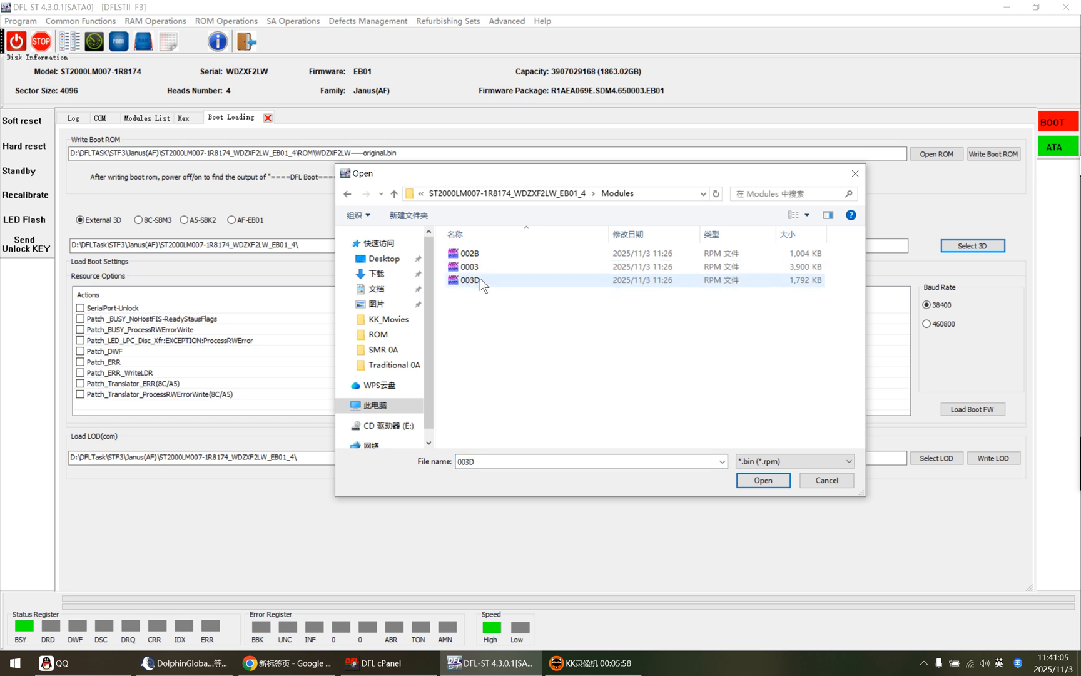
pyautogui.doubleClick(479, 278)
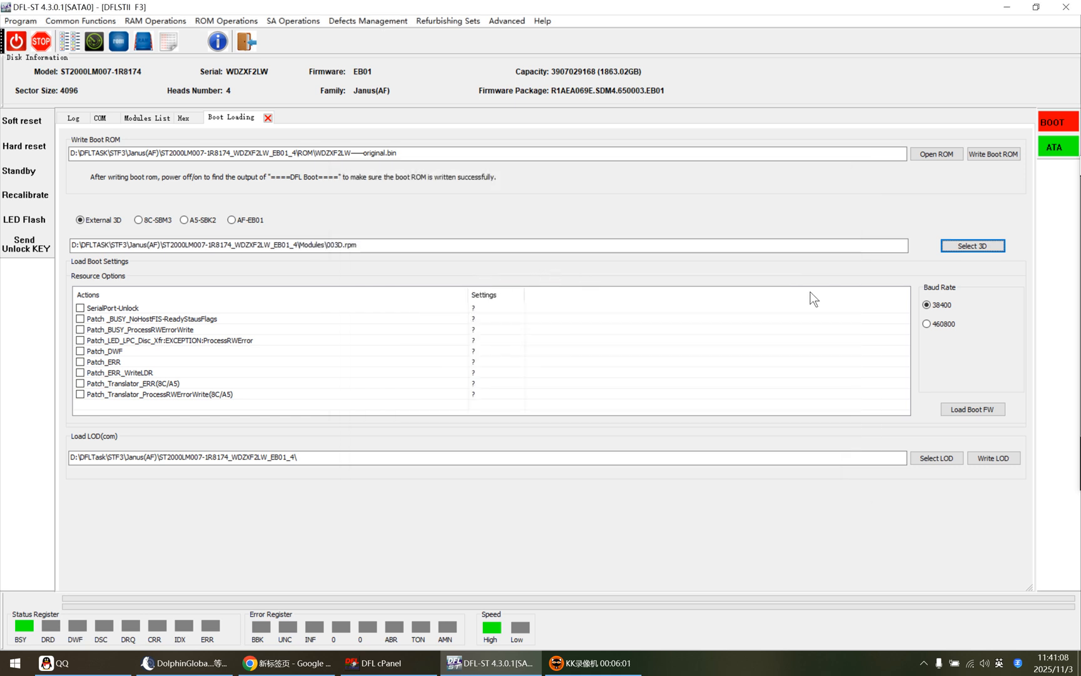
# Step: Enable SerialPort-Unlock, try loading the boot firmware at 460800 baud, and check the COM terminal and log
pyautogui.click(80, 308)
pyautogui.click(982, 409)
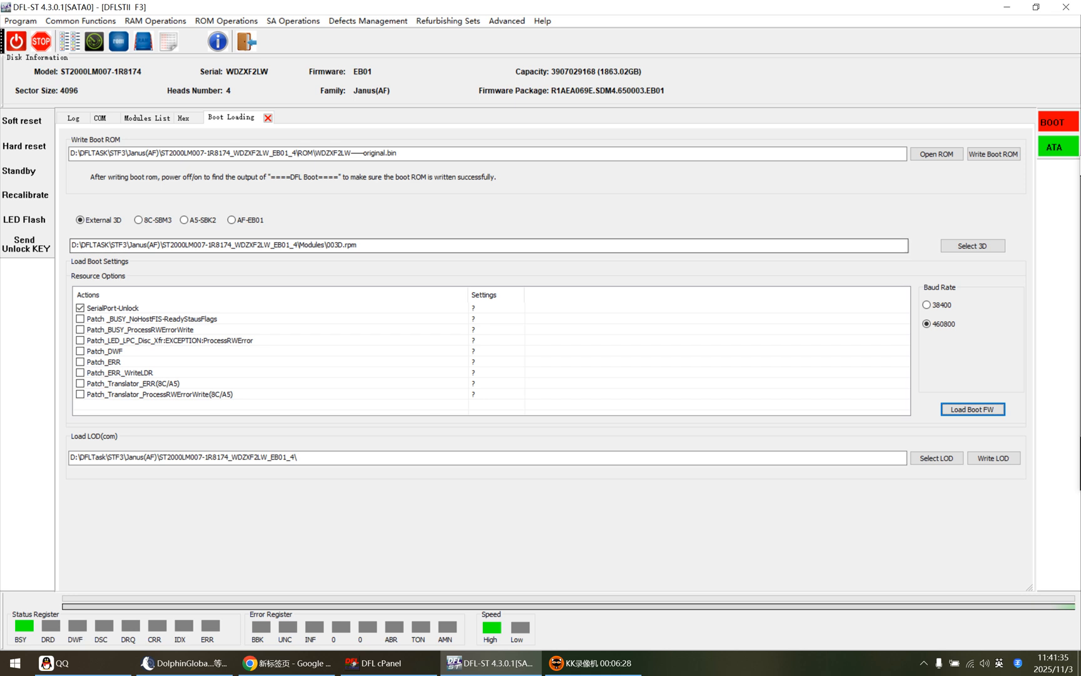
pyautogui.click(81, 119)
pyautogui.click(102, 119)
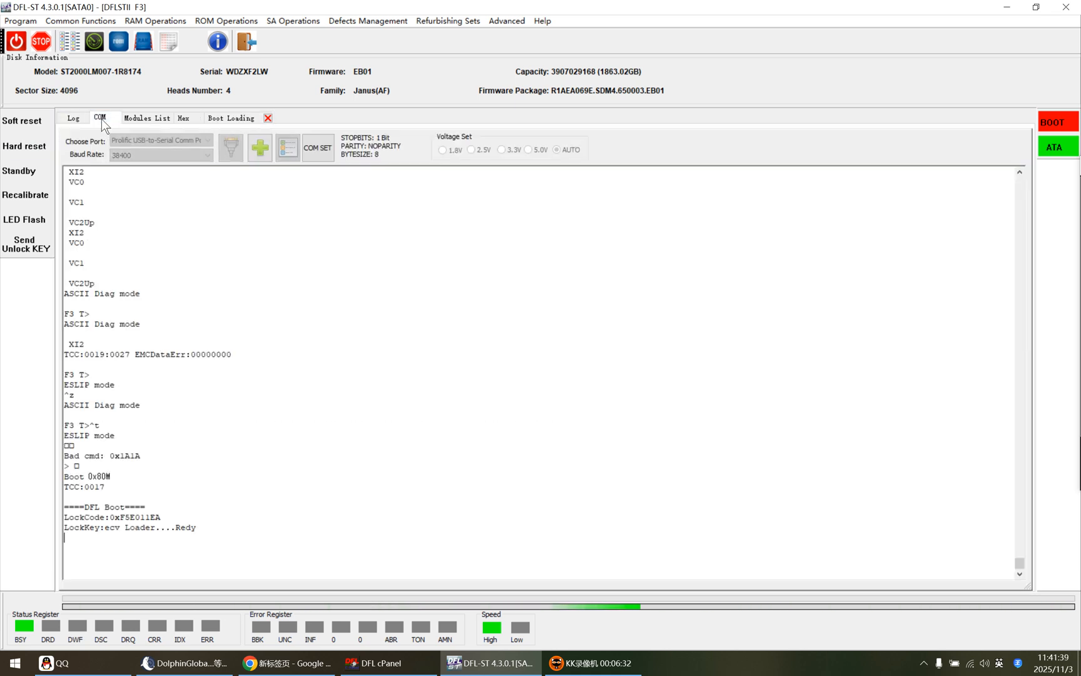
pyautogui.click(73, 119)
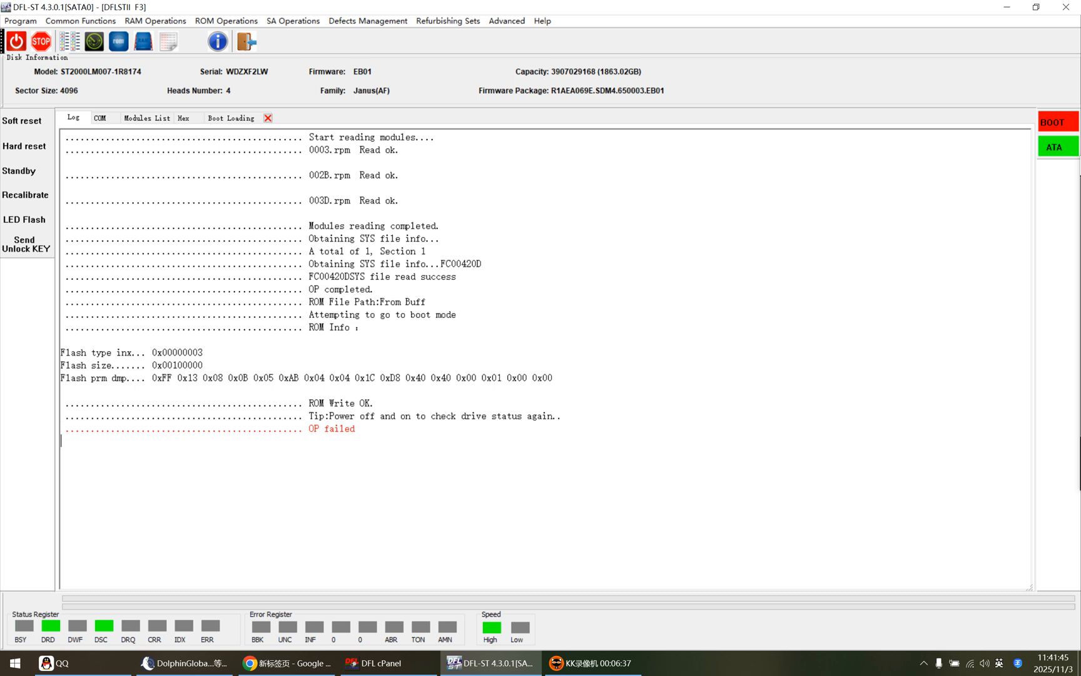
# Step: Set the boot loading baud rate to 38400 and load the boot firmware again
pyautogui.click(242, 116)
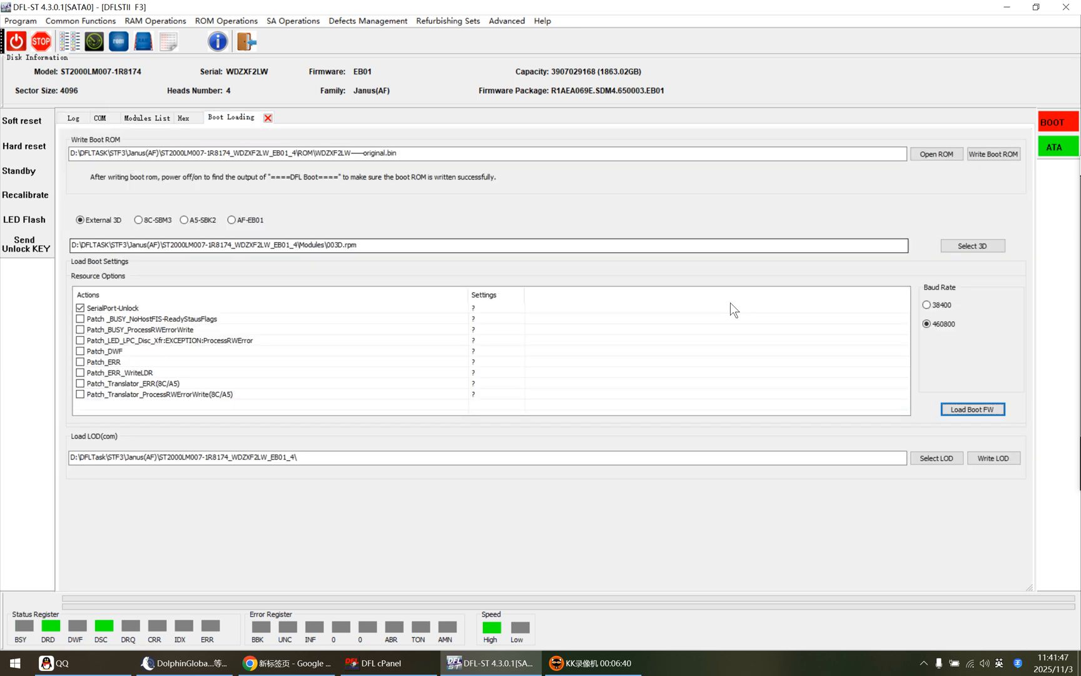
pyautogui.click(927, 305)
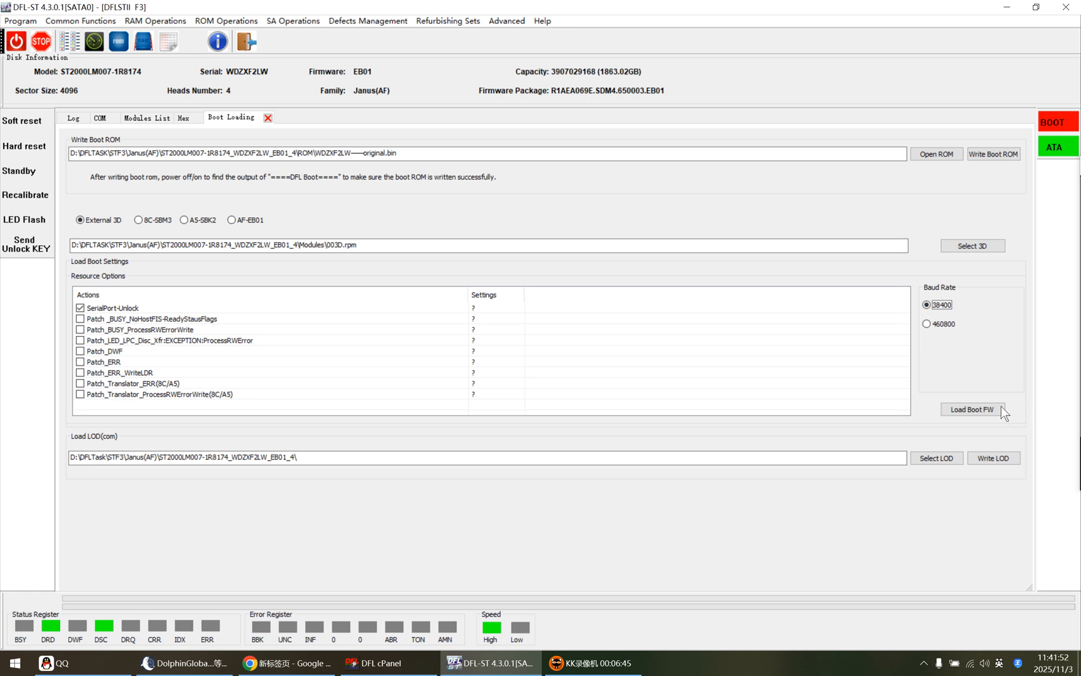
pyautogui.click(978, 407)
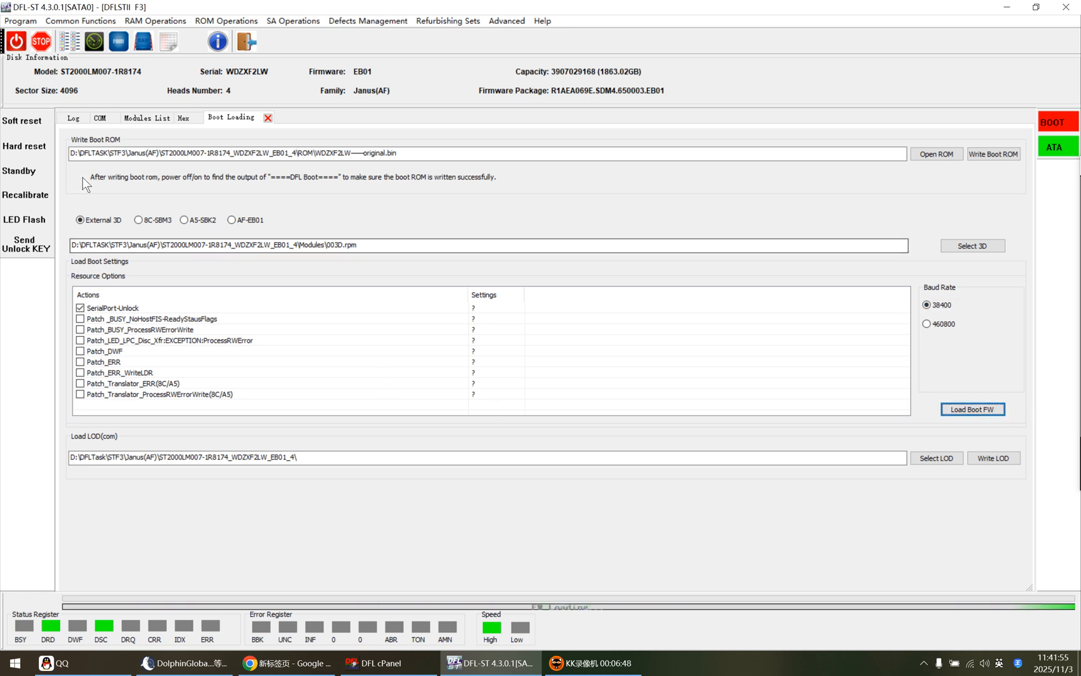
# Step: Monitor the boot firmware loading through the COM terminal, the log and the progress bar
pyautogui.click(100, 119)
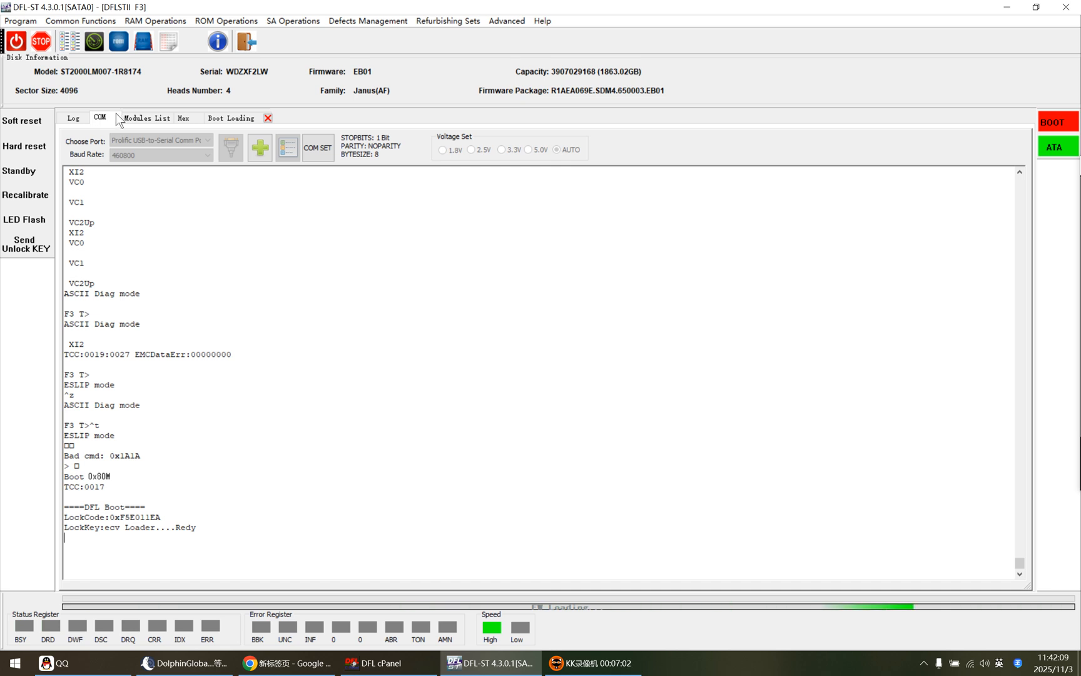
pyautogui.click(78, 117)
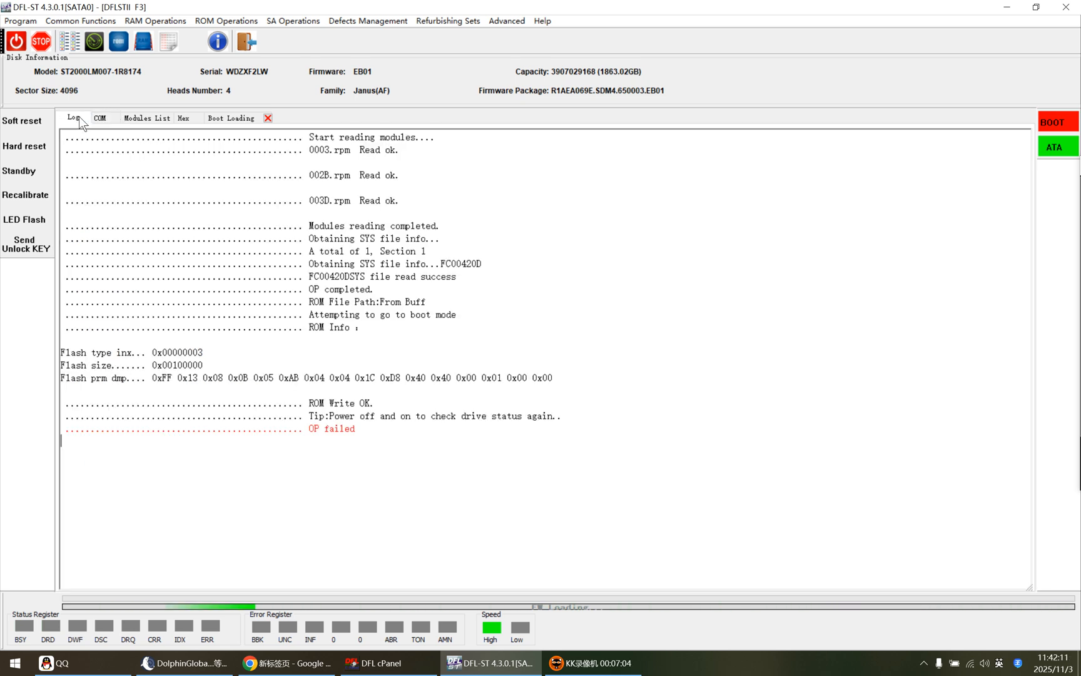
pyautogui.click(107, 115)
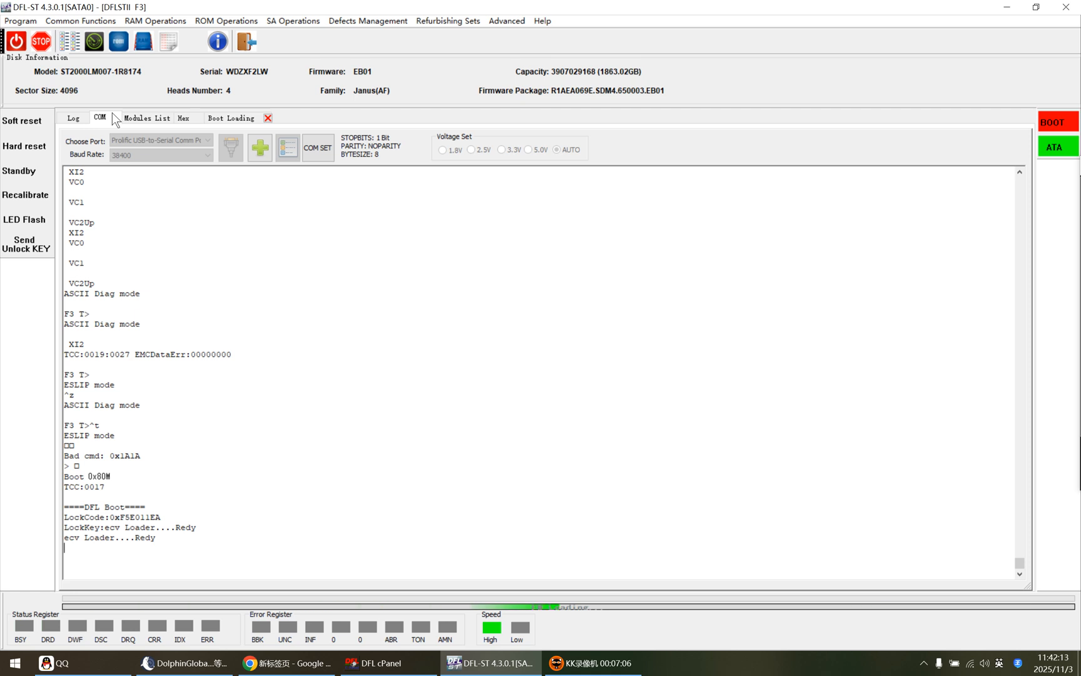
pyautogui.click(76, 116)
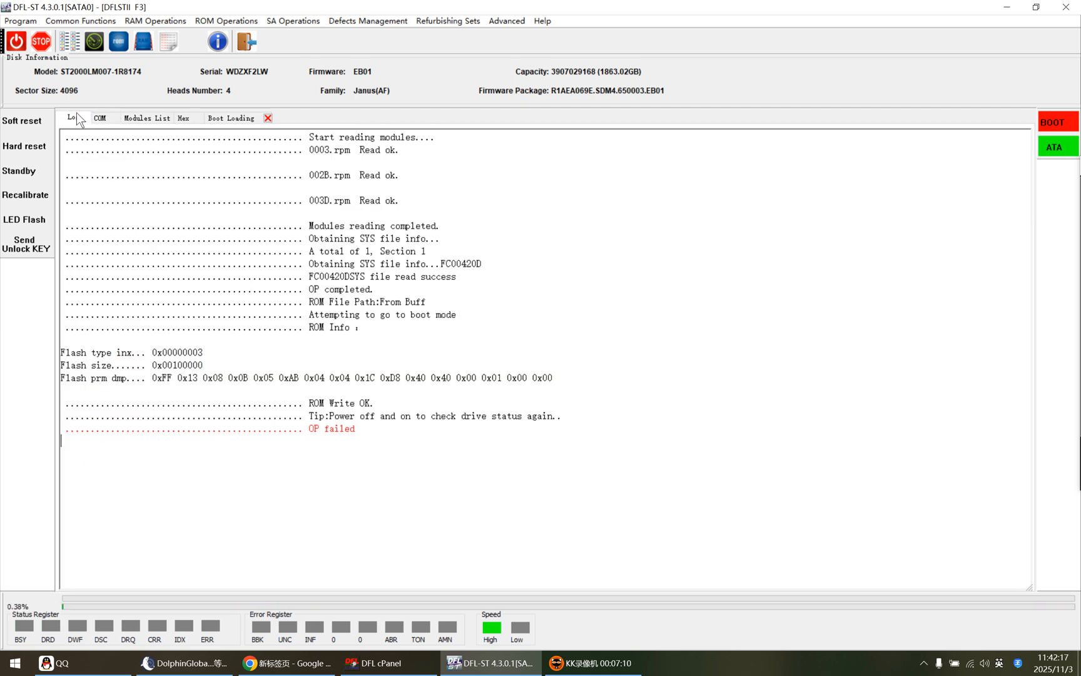
pyautogui.click(76, 444)
pyautogui.click(226, 120)
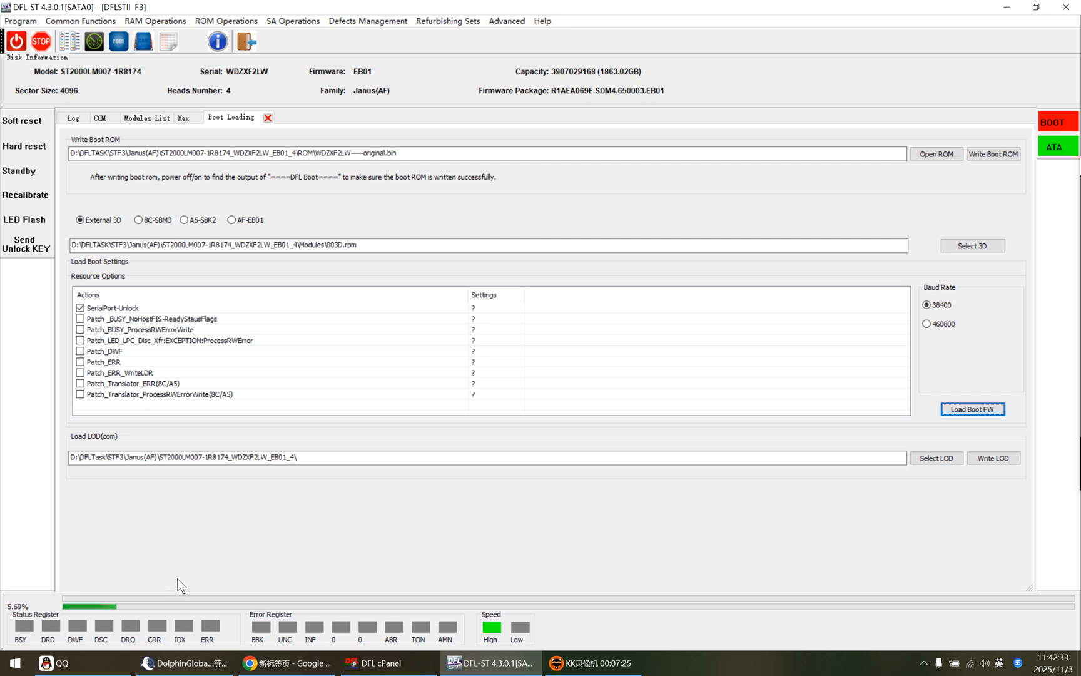
pyautogui.click(102, 119)
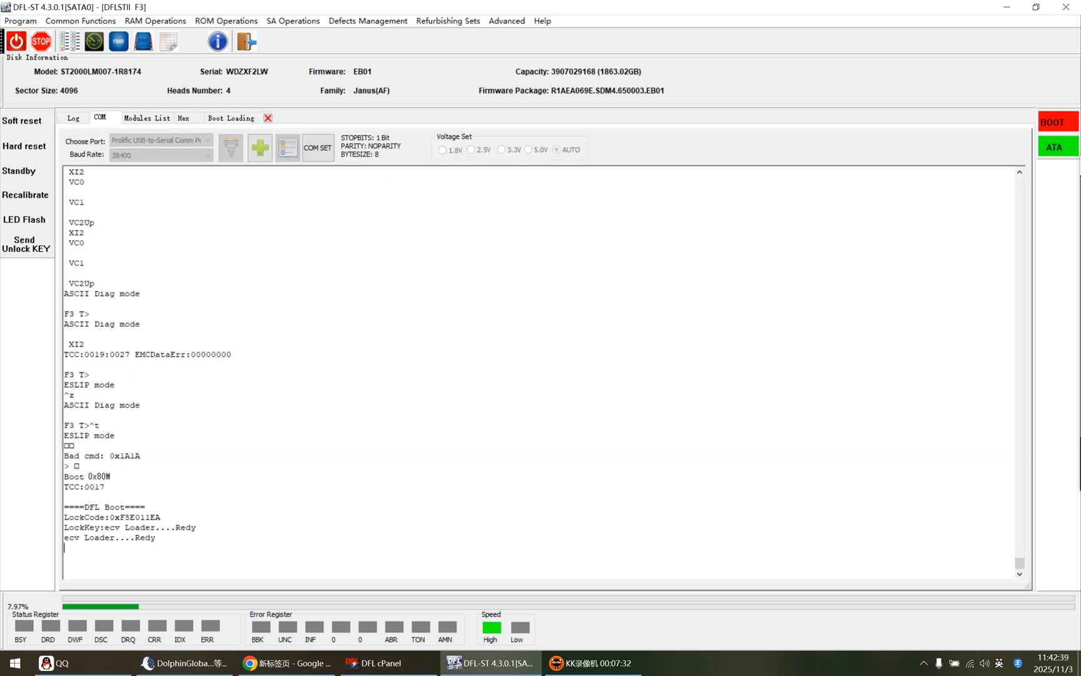
# Step: Follow the boot firmware loading progress while comparing the boot loading settings with the COM terminal output
pyautogui.click(236, 119)
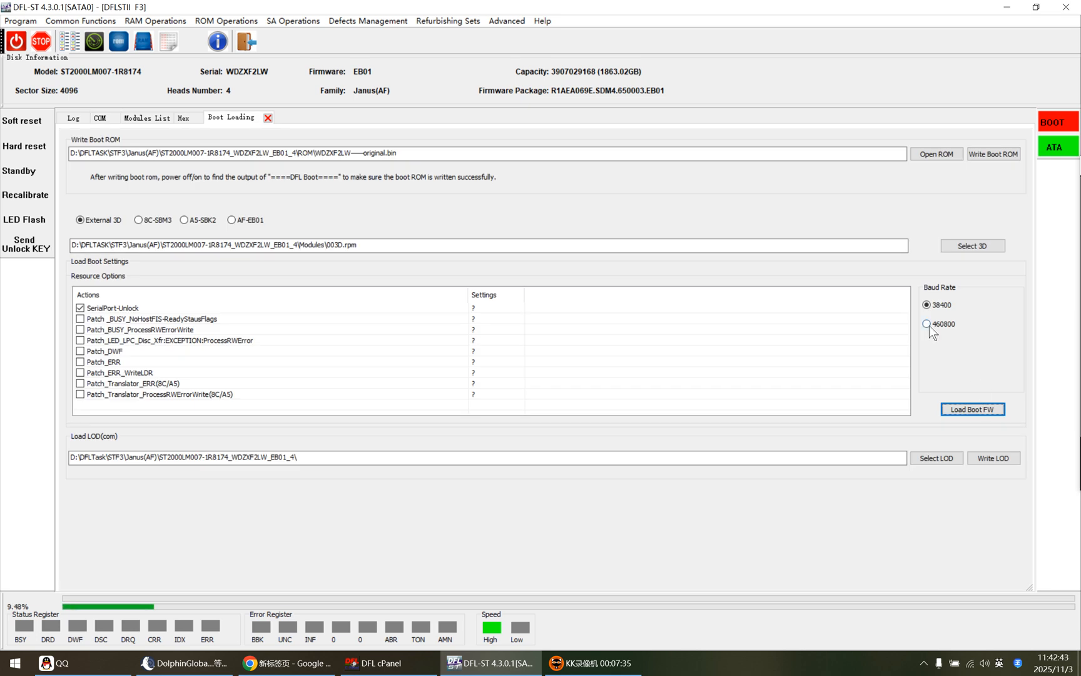
pyautogui.click(101, 119)
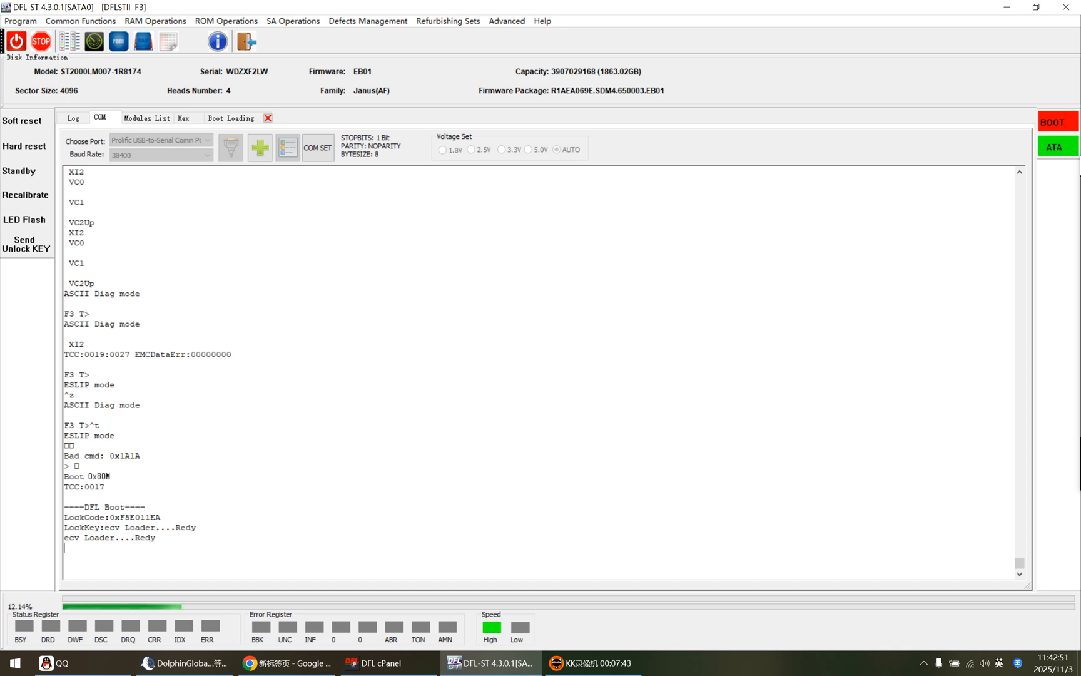
pyautogui.click(223, 119)
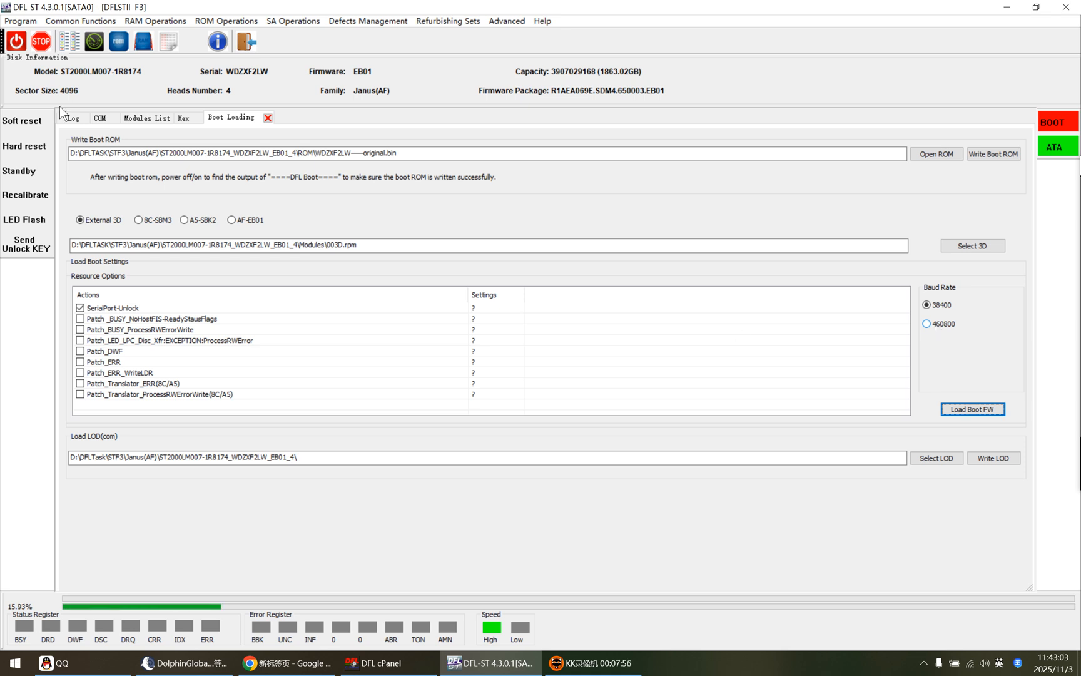
pyautogui.click(101, 119)
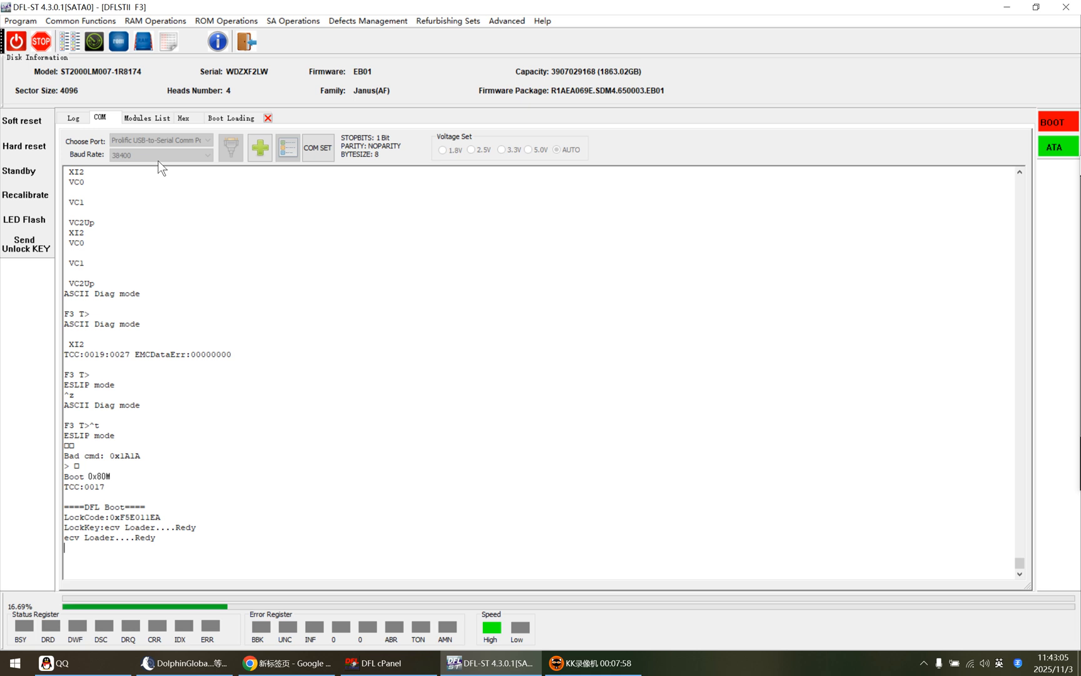
pyautogui.click(229, 118)
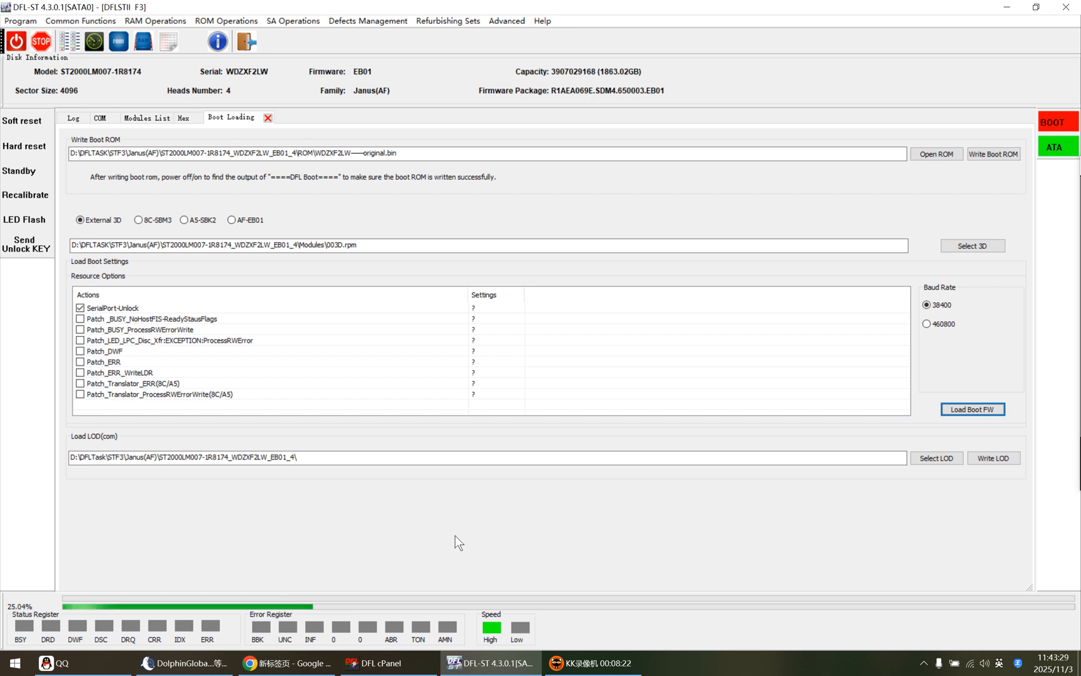
# Step: Check the outcome of the boot firmware loading in the log and in the latest COM terminal messages
pyautogui.click(73, 117)
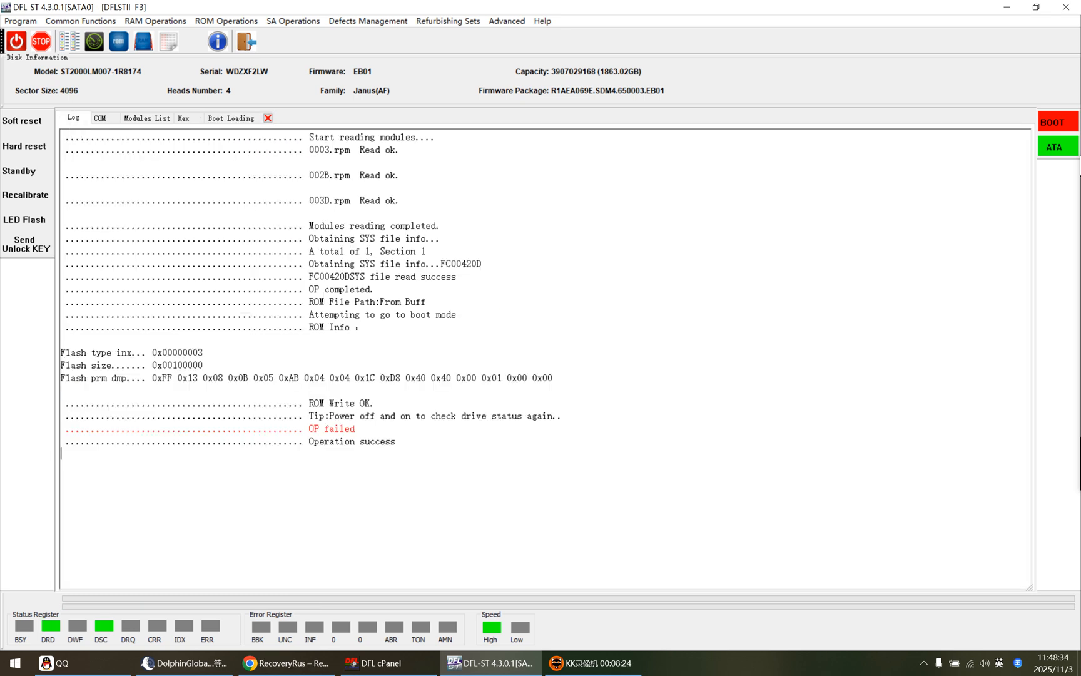
pyautogui.moveTo(395, 441); pyautogui.dragTo(61, 441)
pyautogui.click(99, 118)
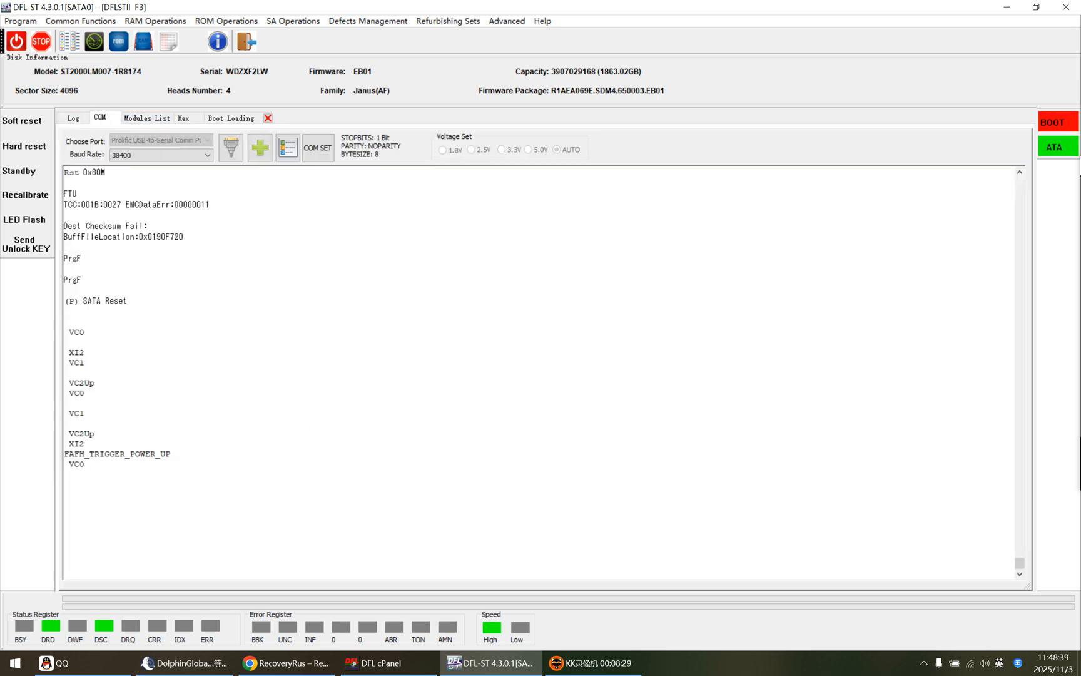
pyautogui.scroll(5, 538, 373)
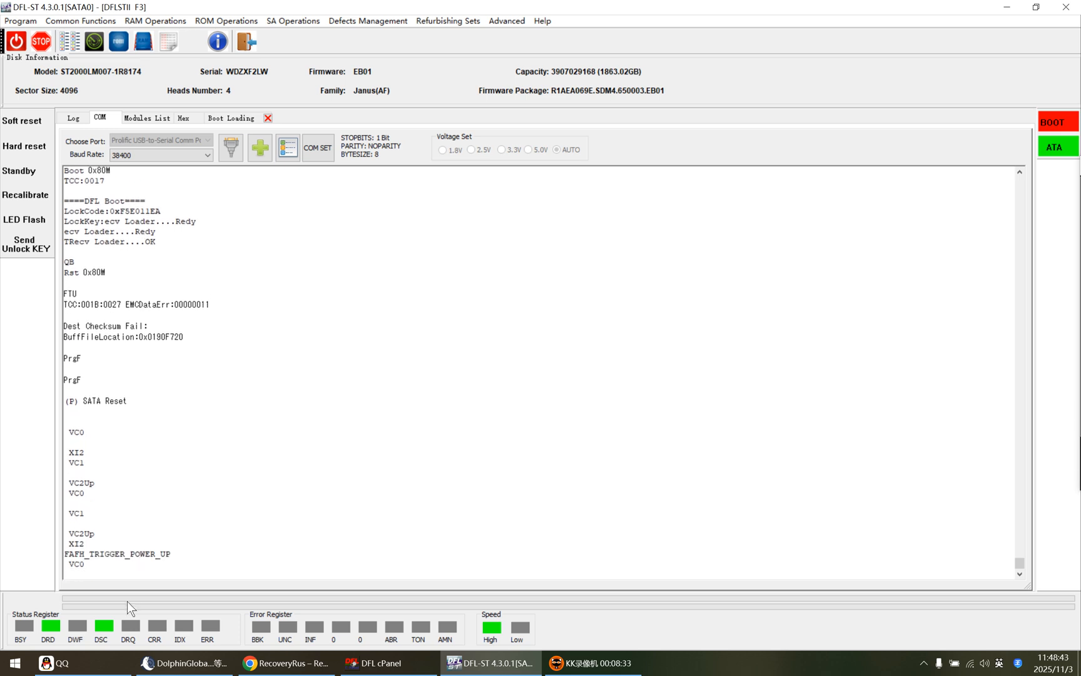
# Step: Send ^Z to the drive in the COM terminal repeatedly to reach the F3 T> diagnostic prompt
pyautogui.hotkey('ctrl', 'z')
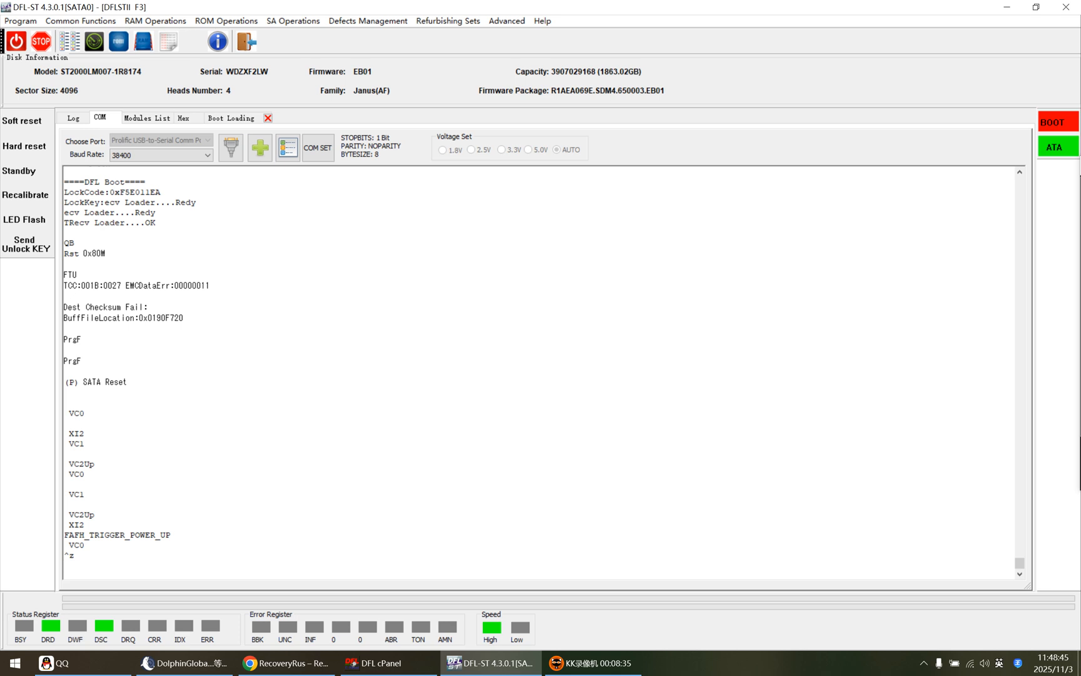
pyautogui.hotkey('ctrl', 'z')
pyautogui.hotkey('ctrl', 'z')
pyautogui.hotkey('ctrl', 'z')
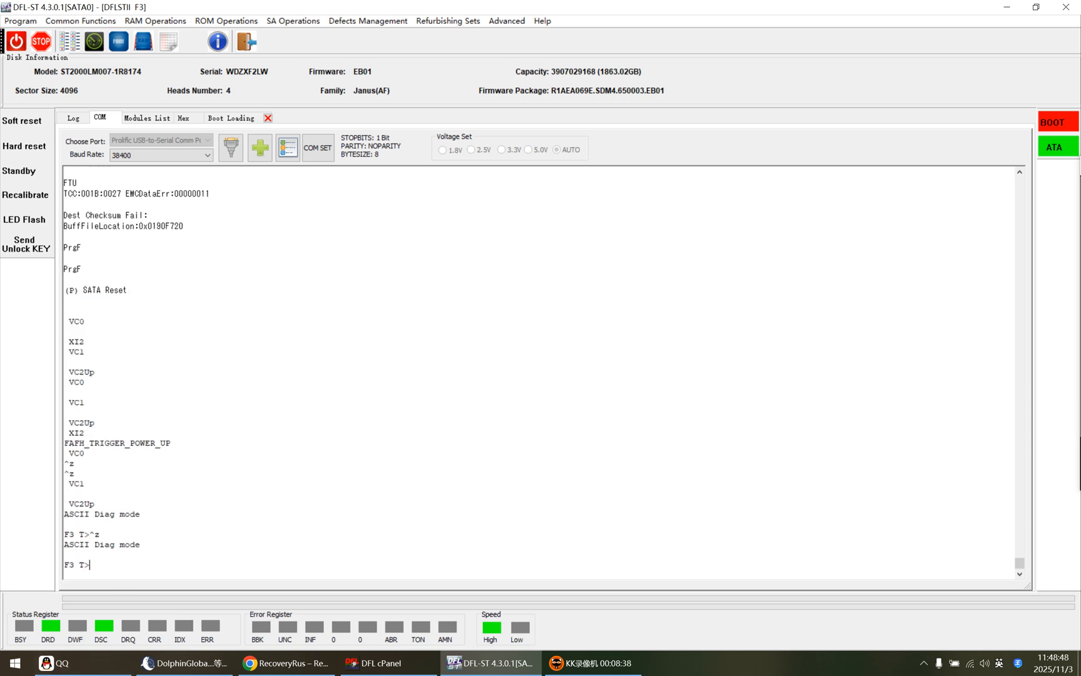
# Step: Send ^L at the F3 T> prompt to list the drive's firmware and feature information, and read the listing from its start
pyautogui.hotkey('ctrl', 'l')
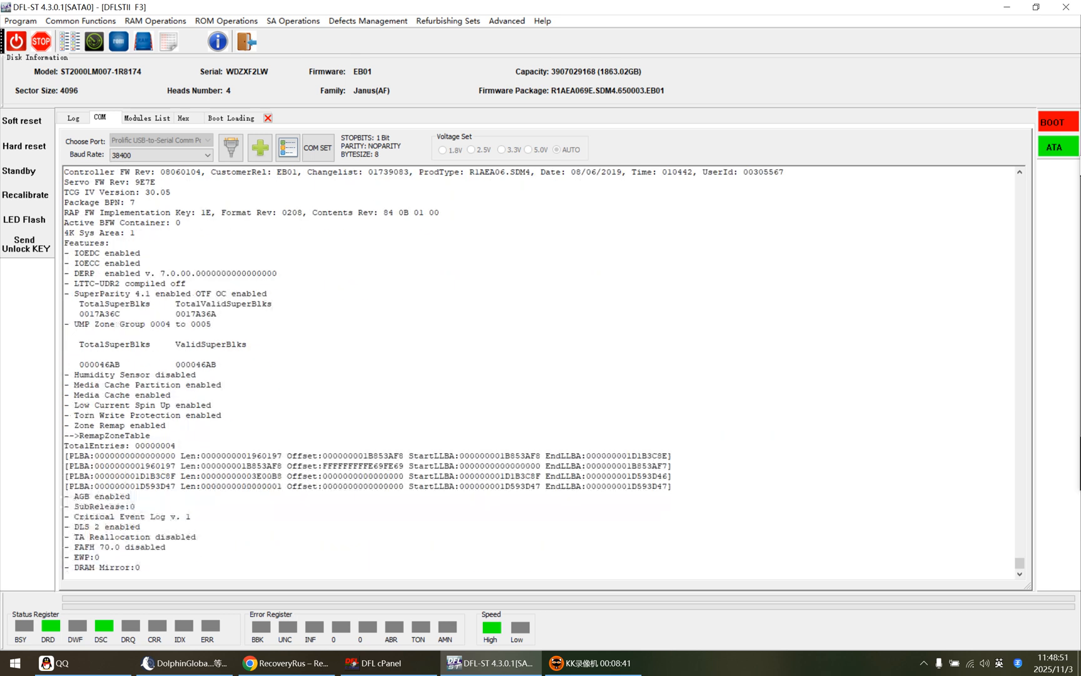
pyautogui.scroll(5, 545, 372)
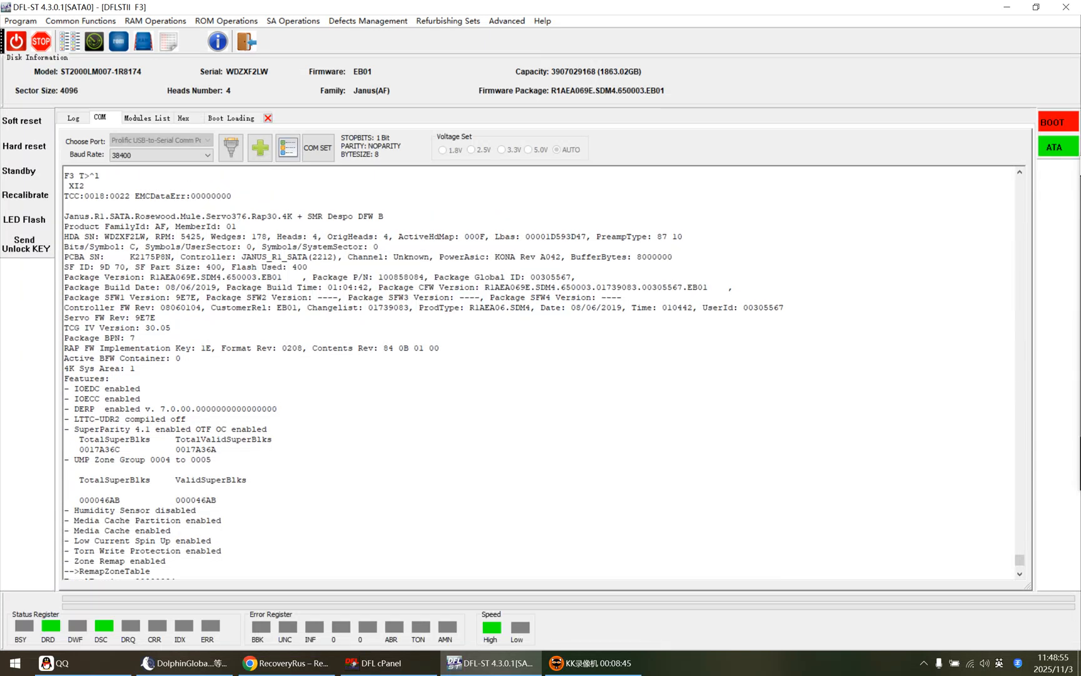
pyautogui.scroll(2, 544, 372)
pyautogui.scroll(3, 545, 372)
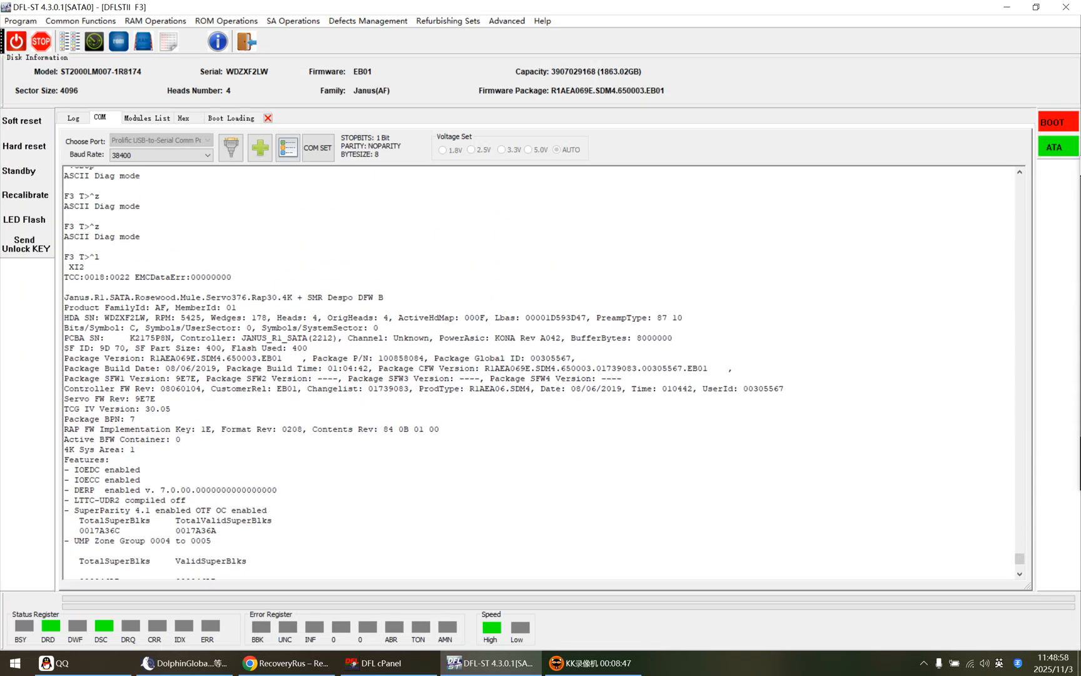
# Step: Review the External 3D file and SerialPort-Unlock settings for boot loading, and enable Patch _BUSY_NoHostFIS-ReadyStausFlags
pyautogui.click(234, 113)
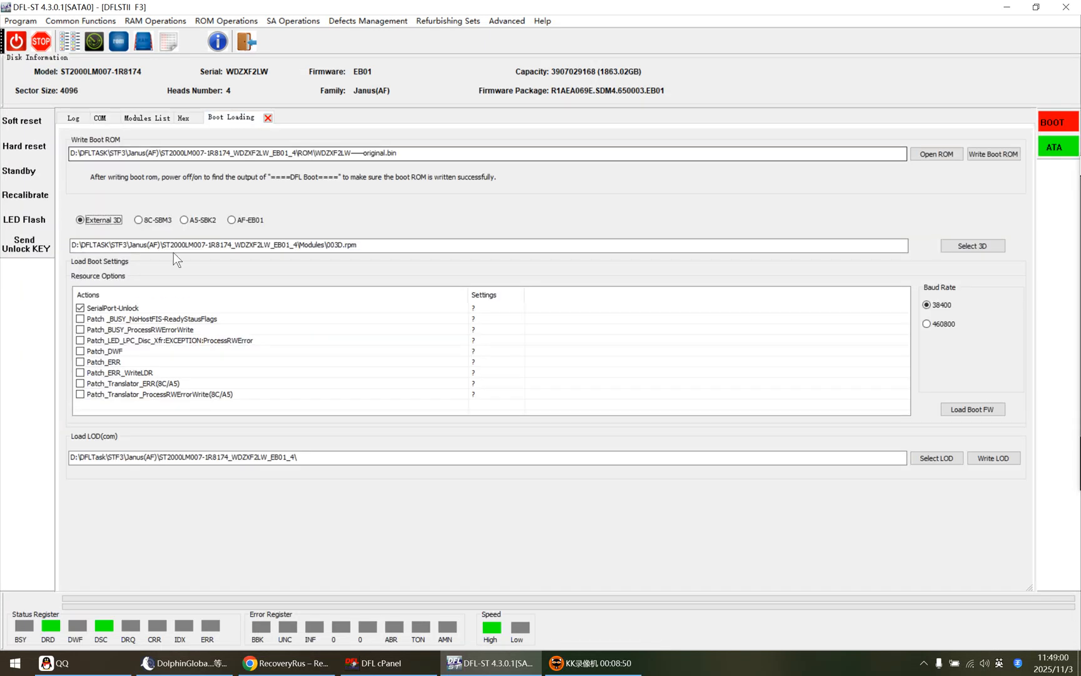
pyautogui.click(143, 307)
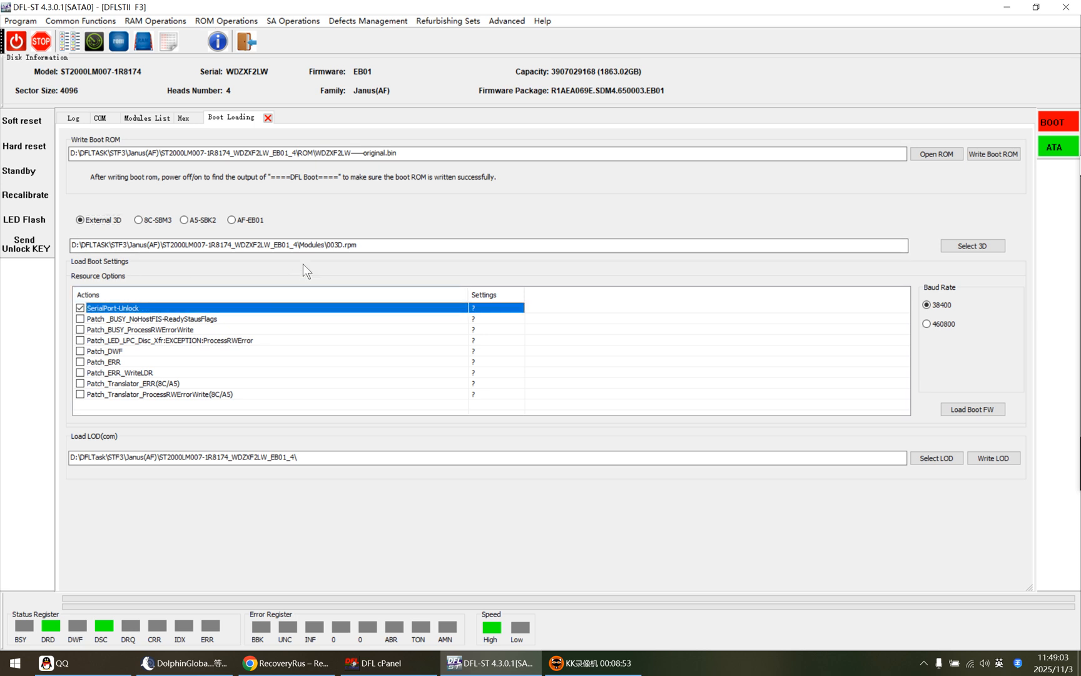
pyautogui.click(305, 246)
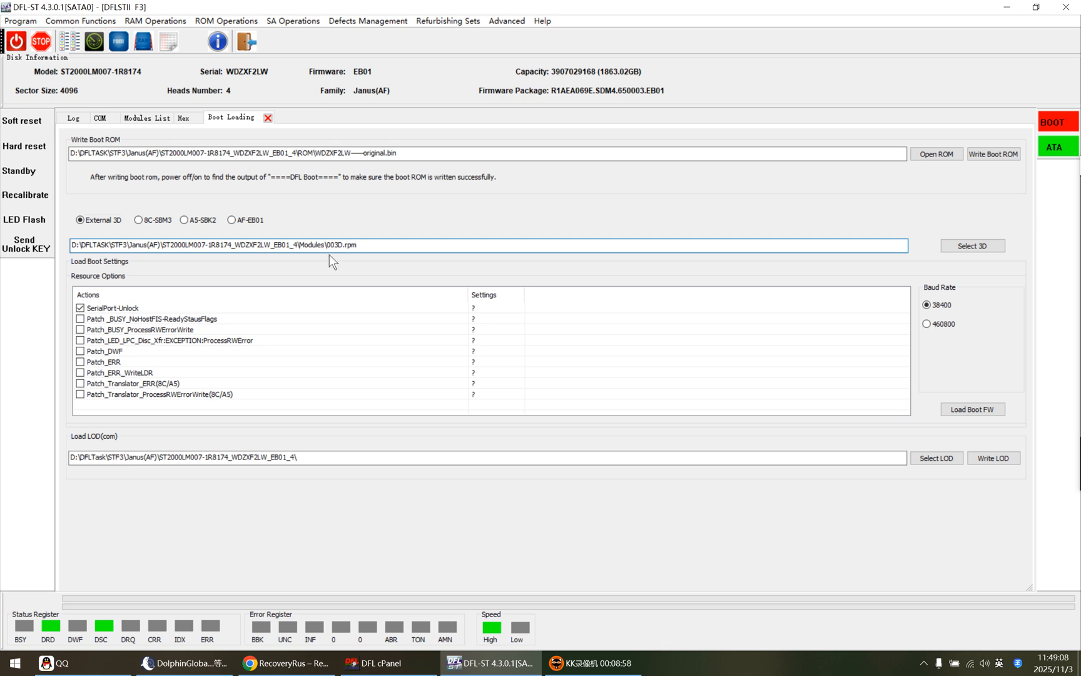
pyautogui.click(108, 308)
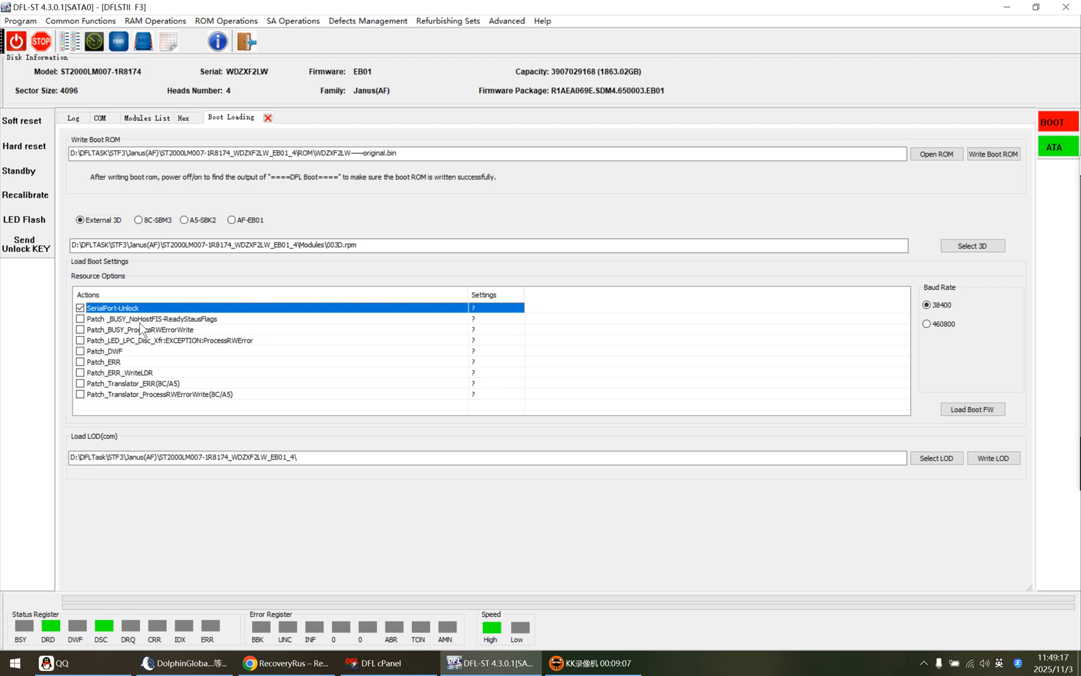
pyautogui.click(80, 319)
# Step: Examine the diagnostic mode output in the COM terminal and highlight the F3 T> prompt before the drive information
pyautogui.click(101, 118)
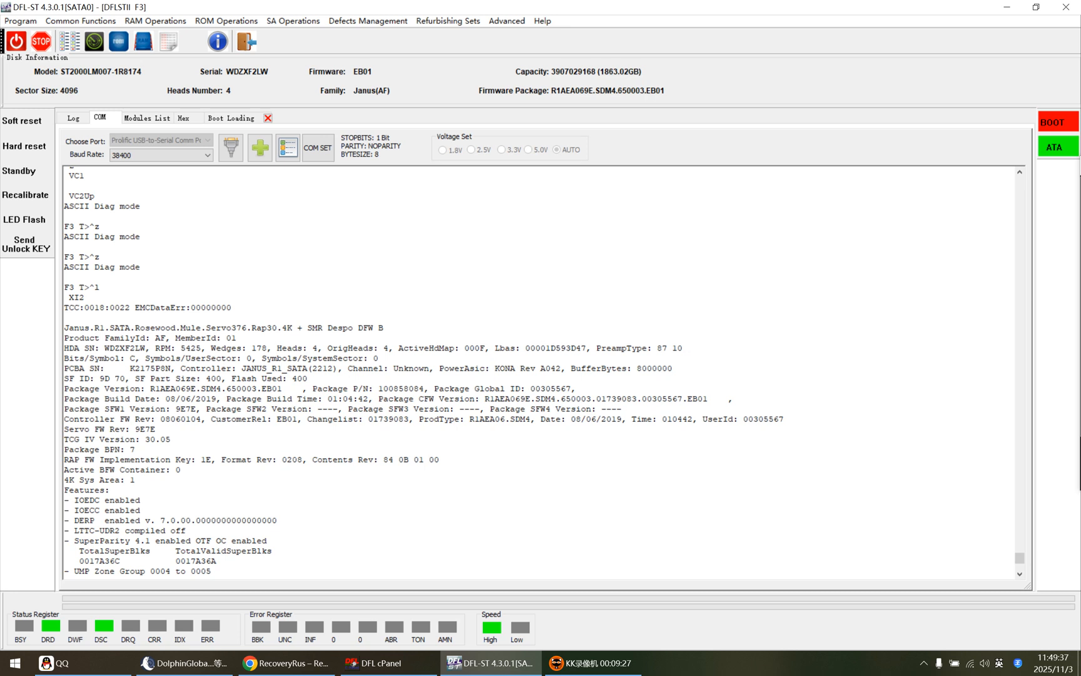
pyautogui.scroll(-7, 543, 372)
pyautogui.scroll(13, 543, 373)
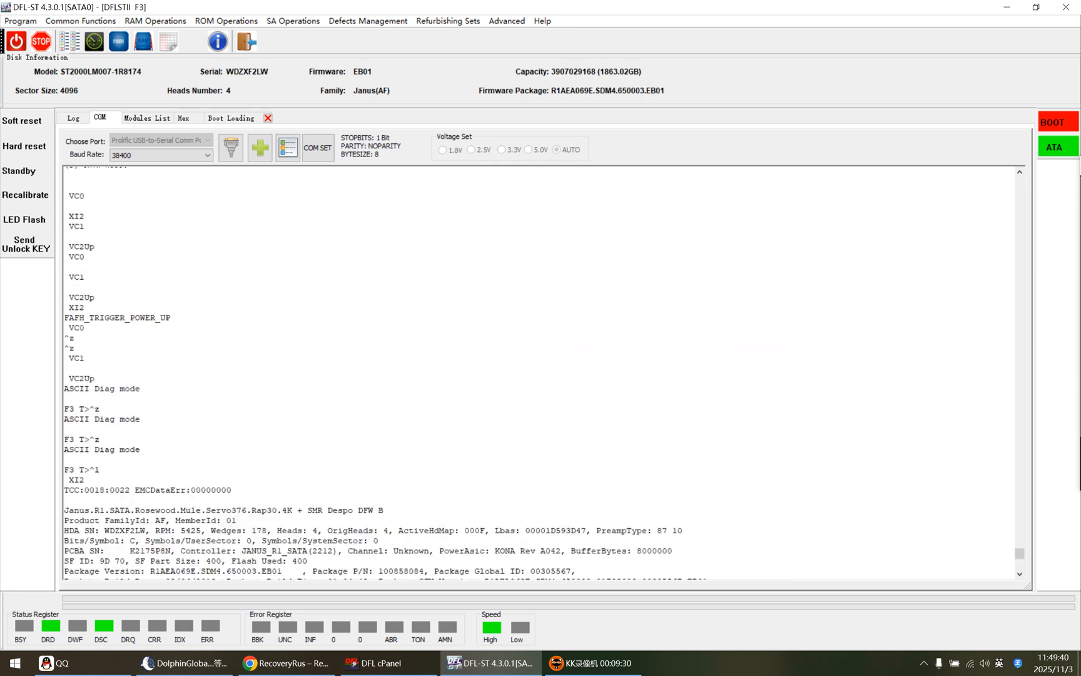
pyautogui.click(245, 118)
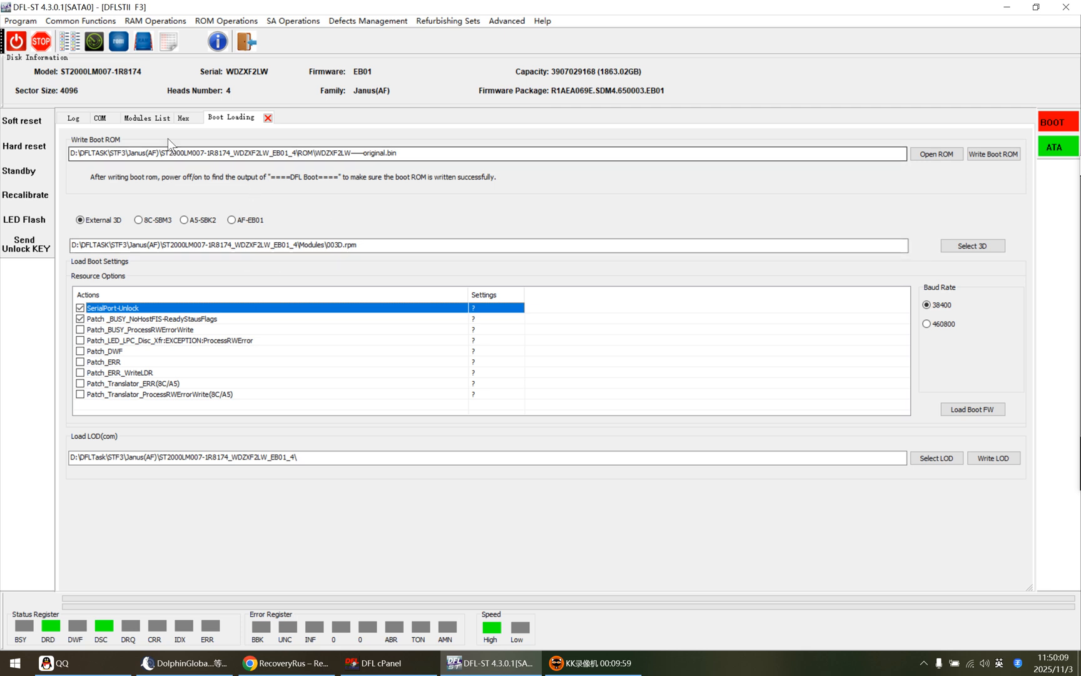
pyautogui.click(100, 118)
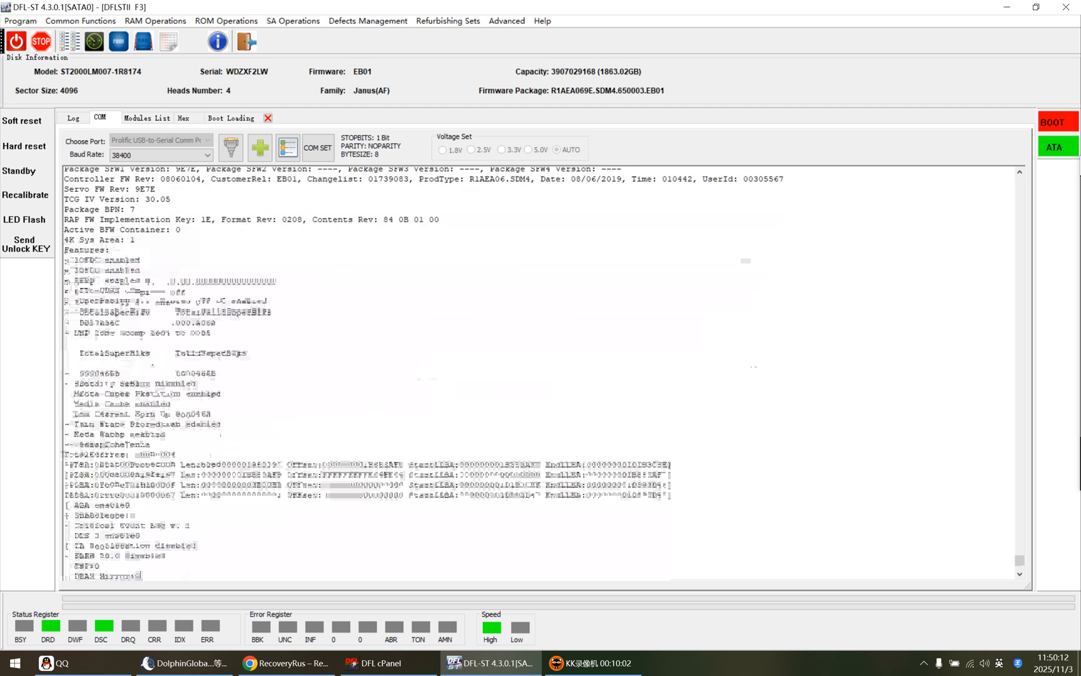
pyautogui.moveTo(91, 249); pyautogui.dragTo(63, 249)
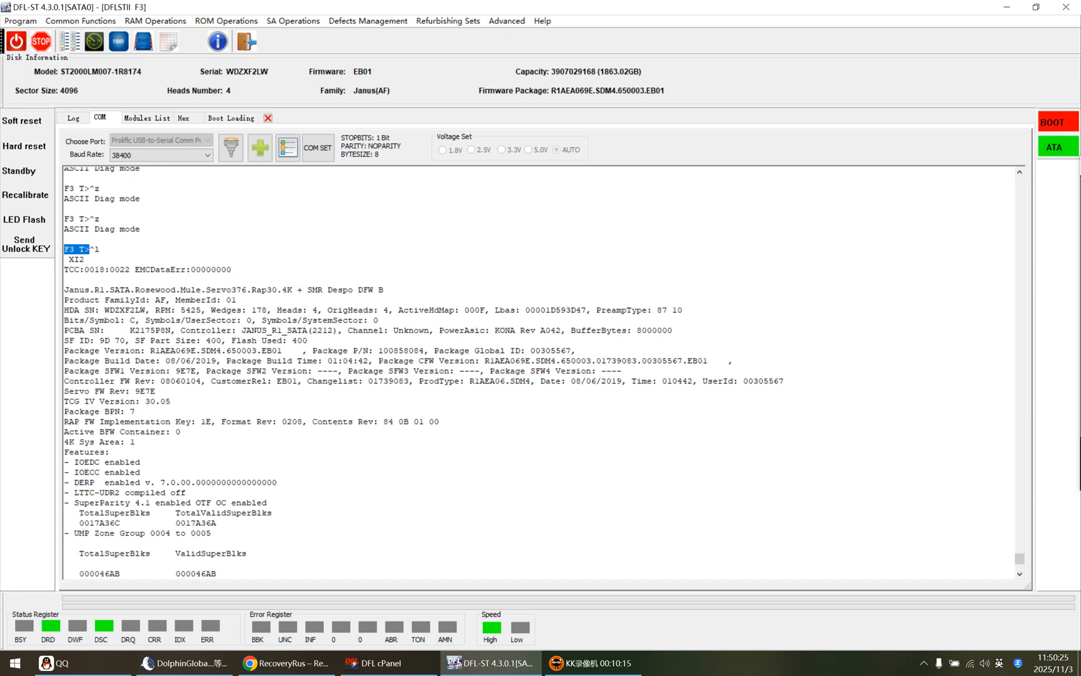
# Step: Look over the boot loading options, the RAM and SA operations, and the F3 T>^l line in the COM terminal
pyautogui.click(237, 119)
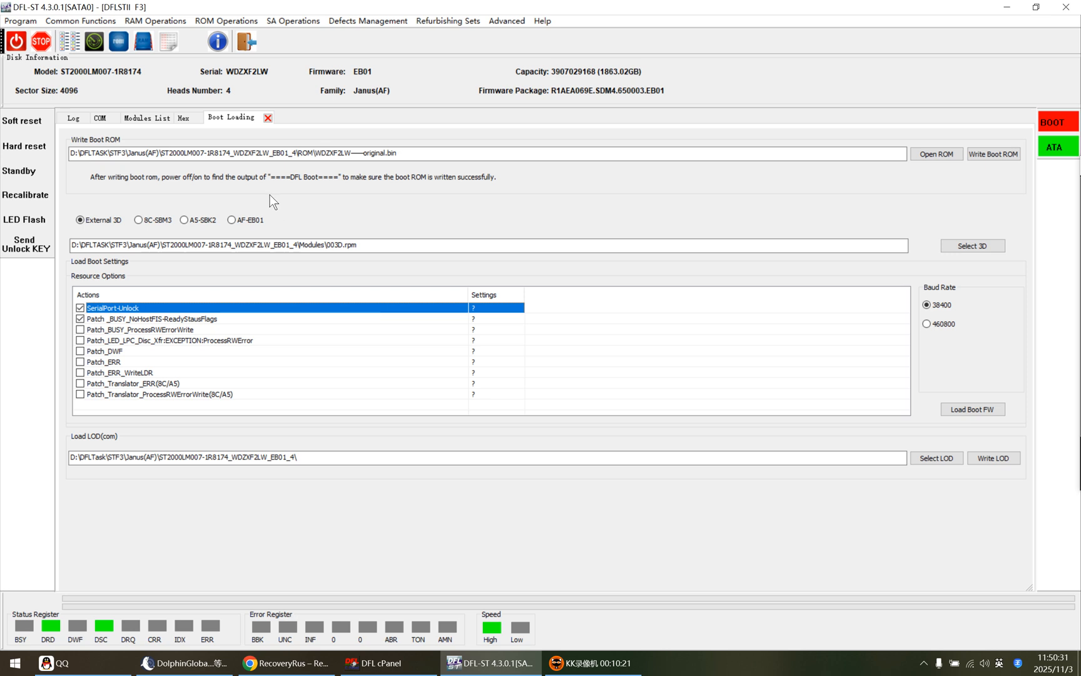
pyautogui.click(148, 20)
pyautogui.click(187, 104)
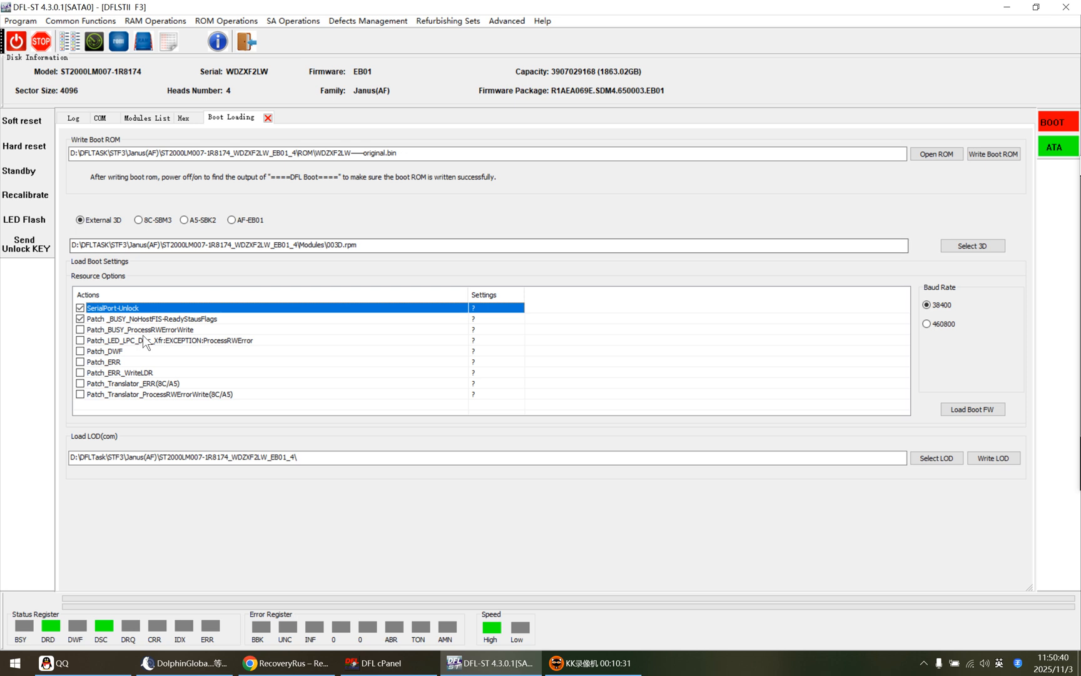
pyautogui.click(104, 119)
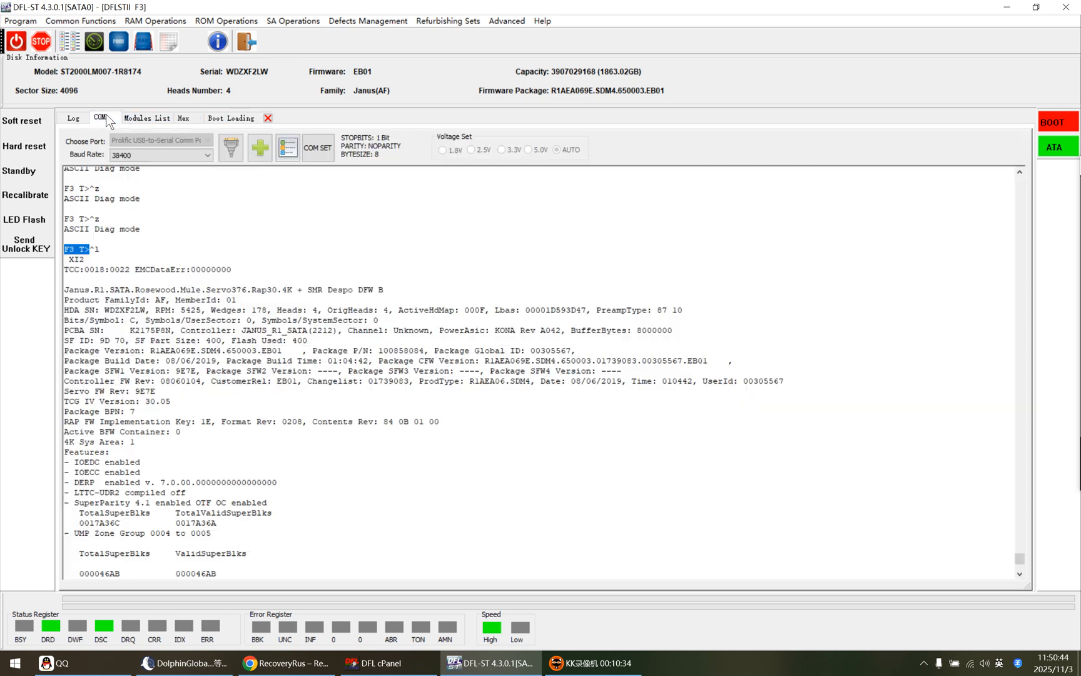
pyautogui.moveTo(65, 249); pyautogui.dragTo(100, 249)
pyautogui.click(293, 21)
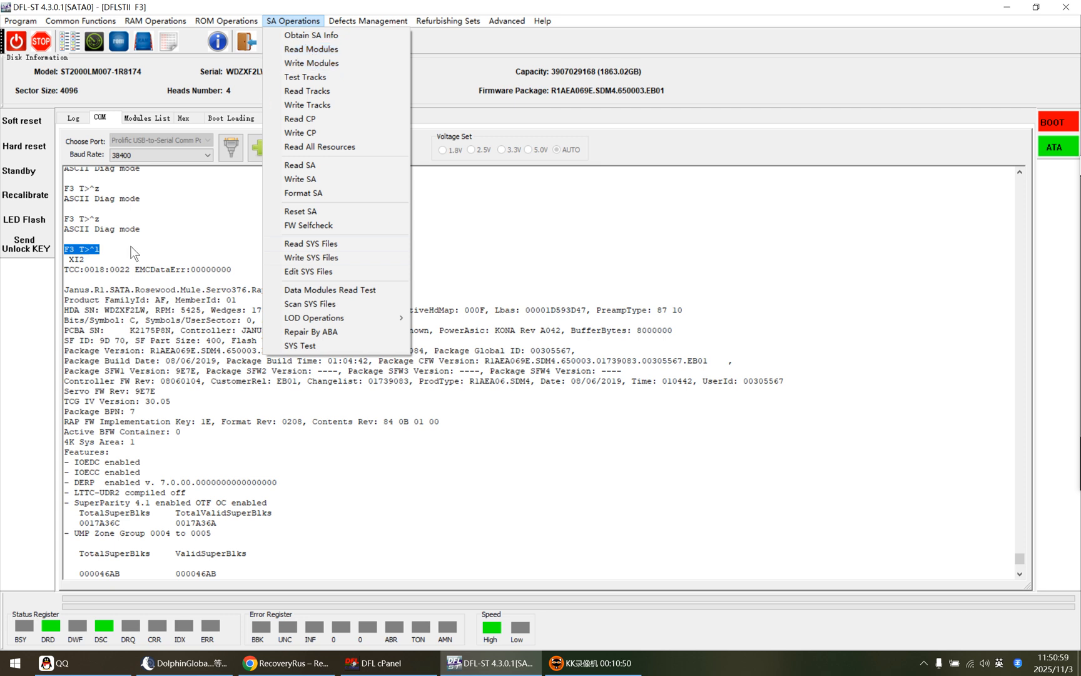
pyautogui.click(150, 250)
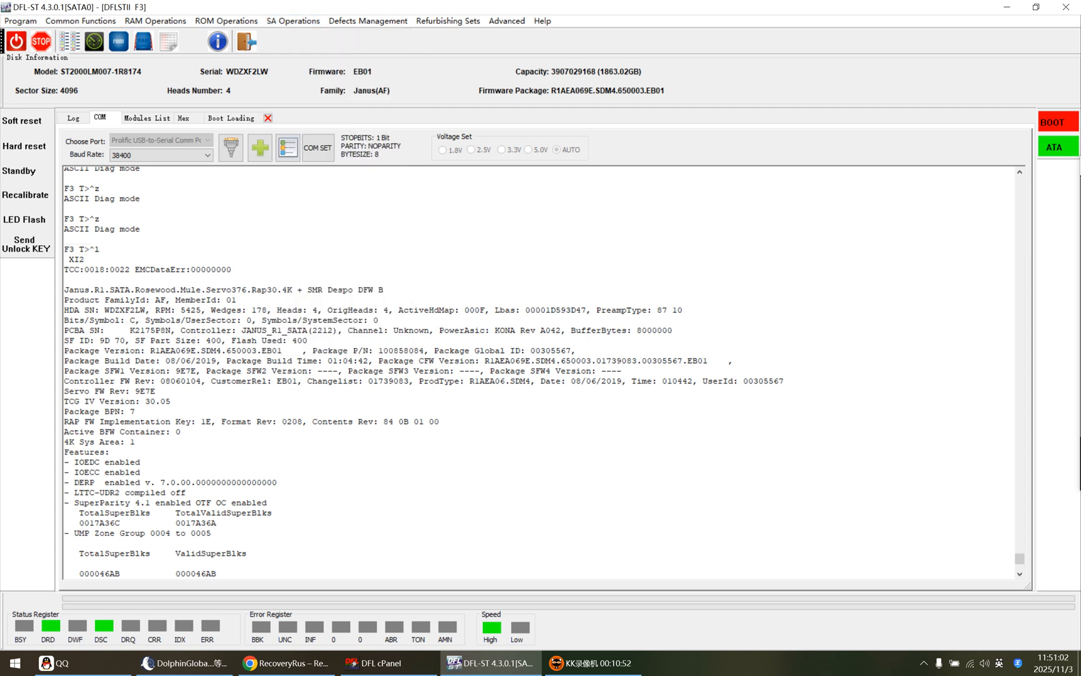